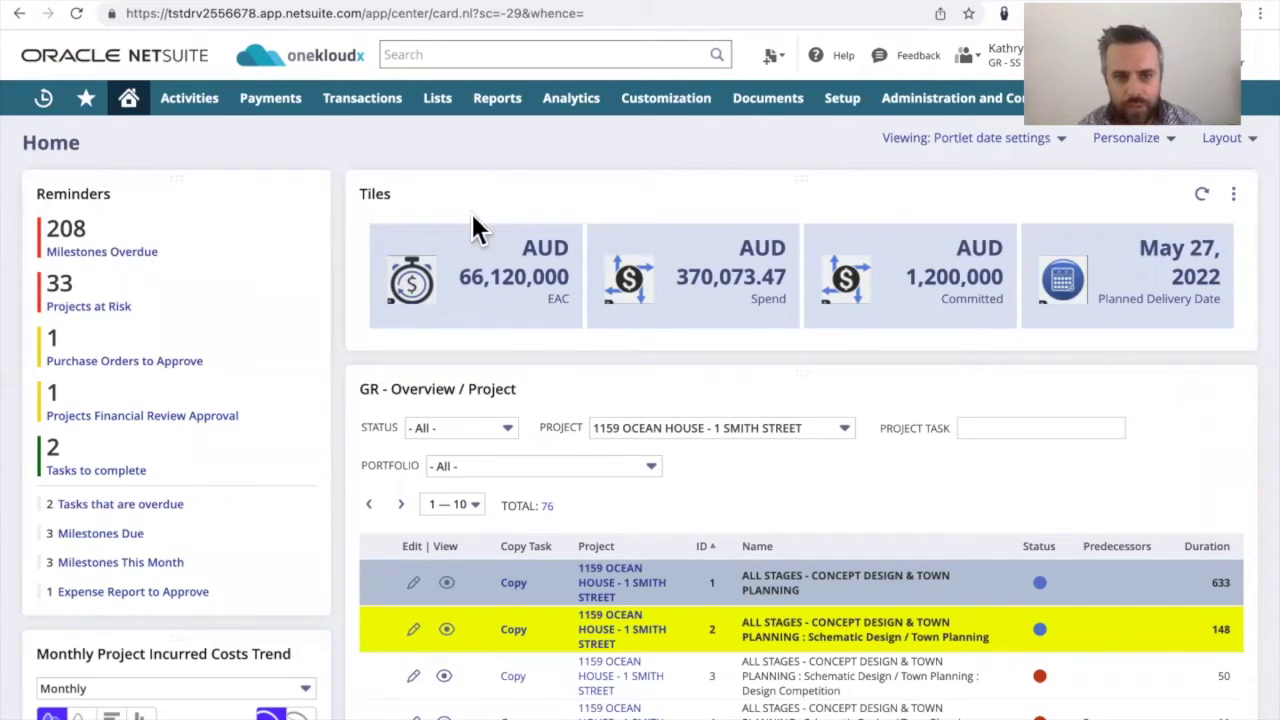
# Scroll the Home dashboard, then open the setup record behind the EAC tile
pyautogui.scroll(-5, 493, 418)
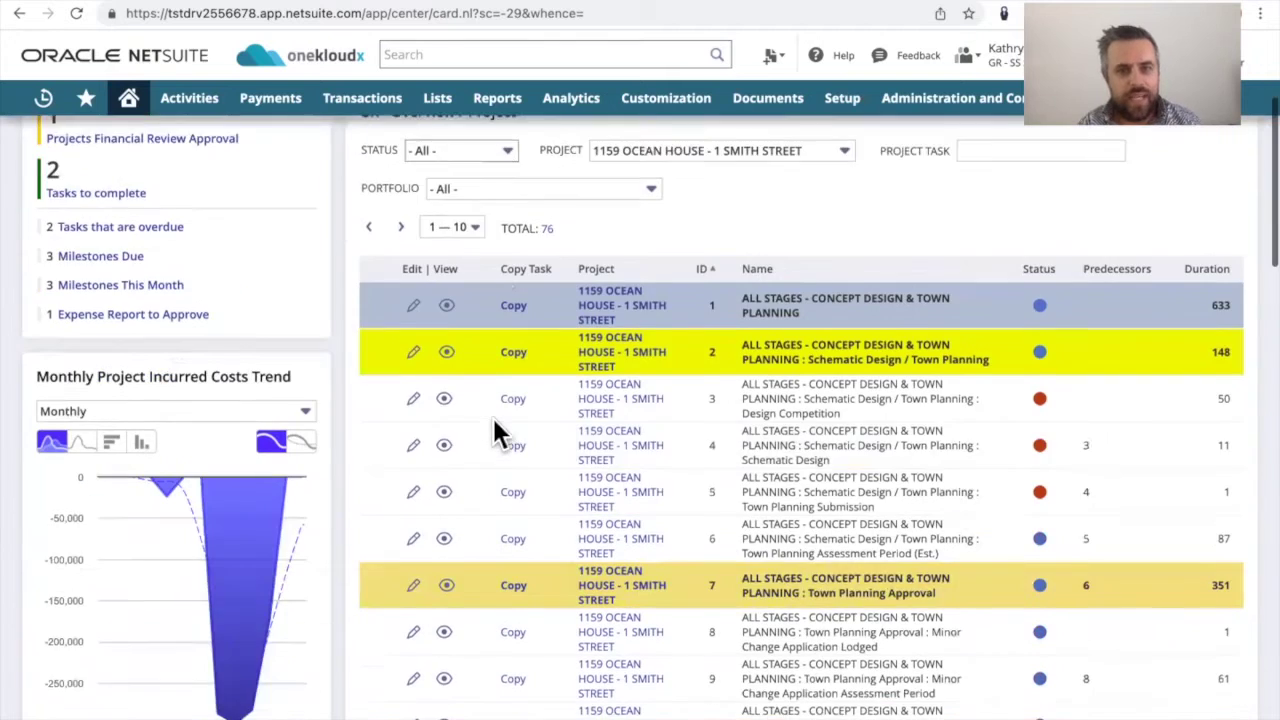
pyautogui.scroll(2, 493, 418)
pyautogui.scroll(-3, 493, 418)
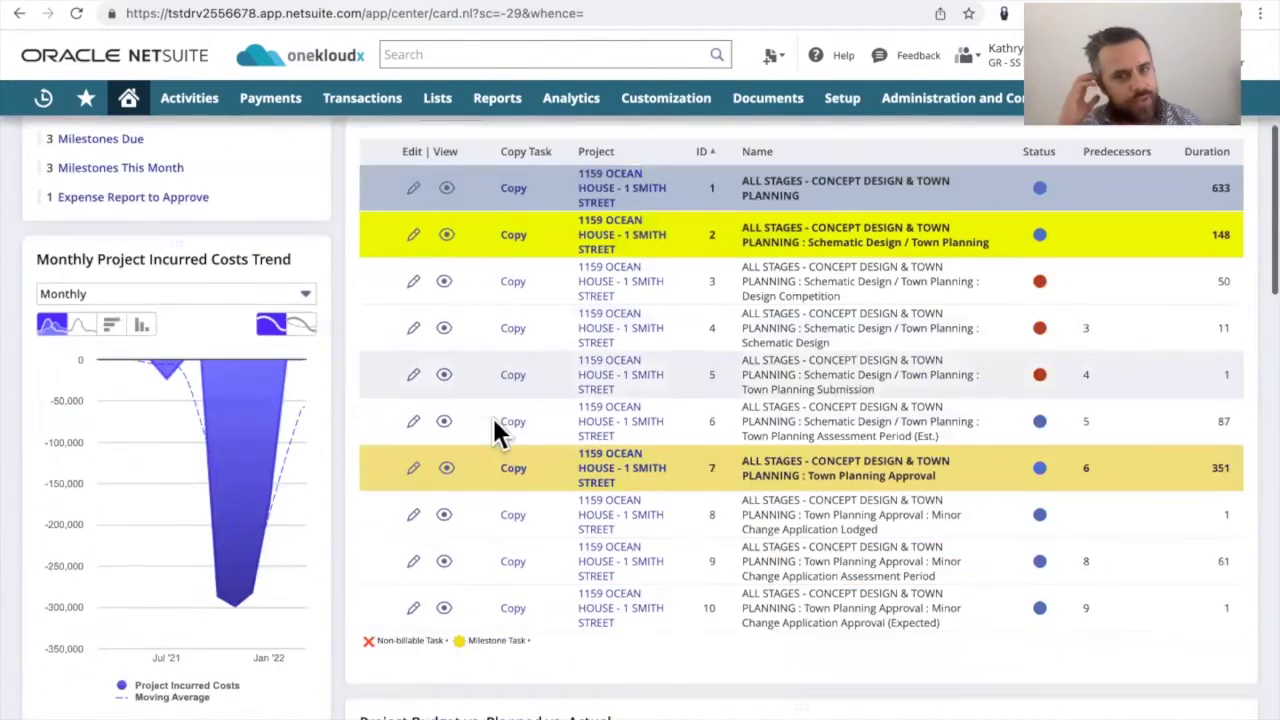
pyautogui.scroll(-5, 493, 418)
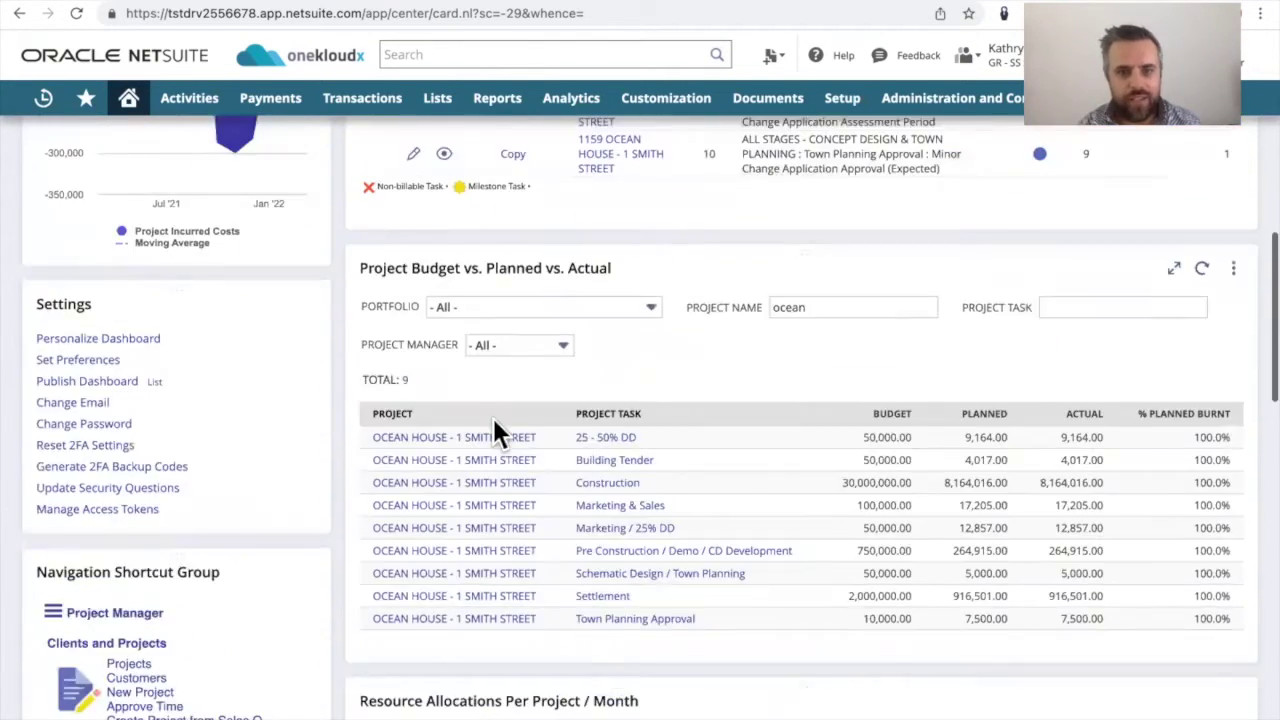
pyautogui.scroll(1, 493, 418)
pyautogui.scroll(-1, 493, 418)
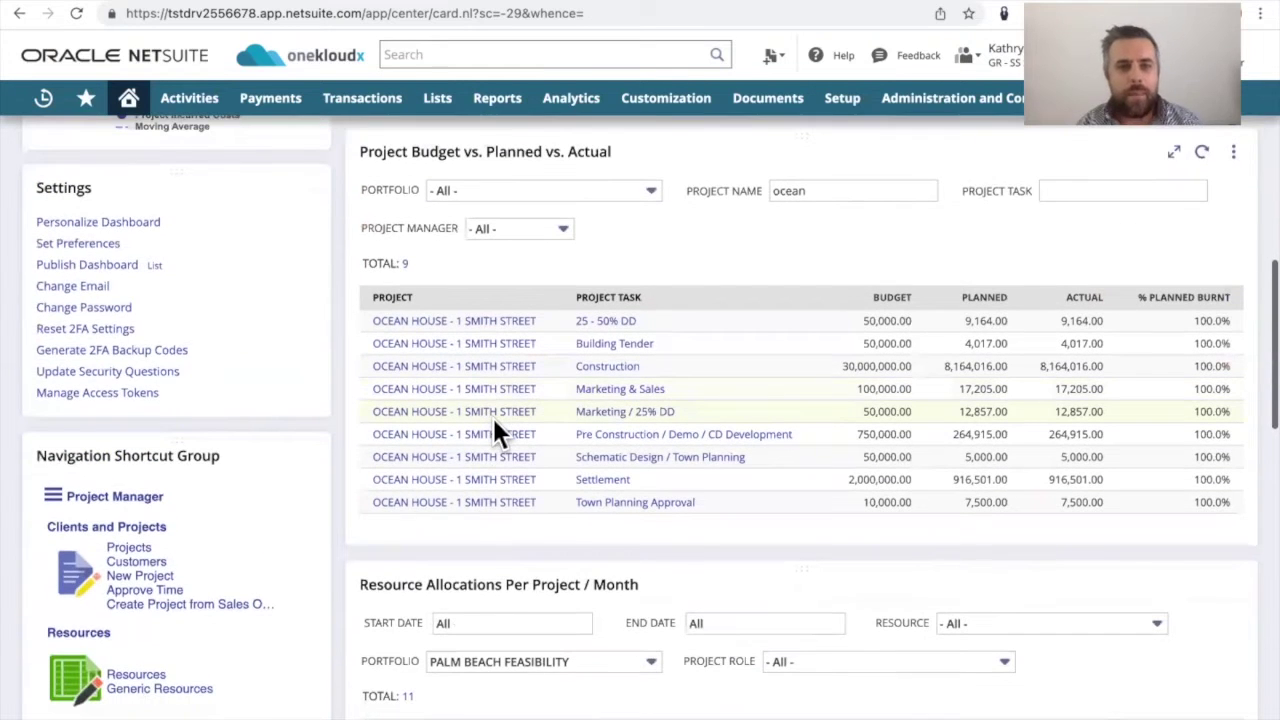
pyautogui.scroll(-1, 493, 418)
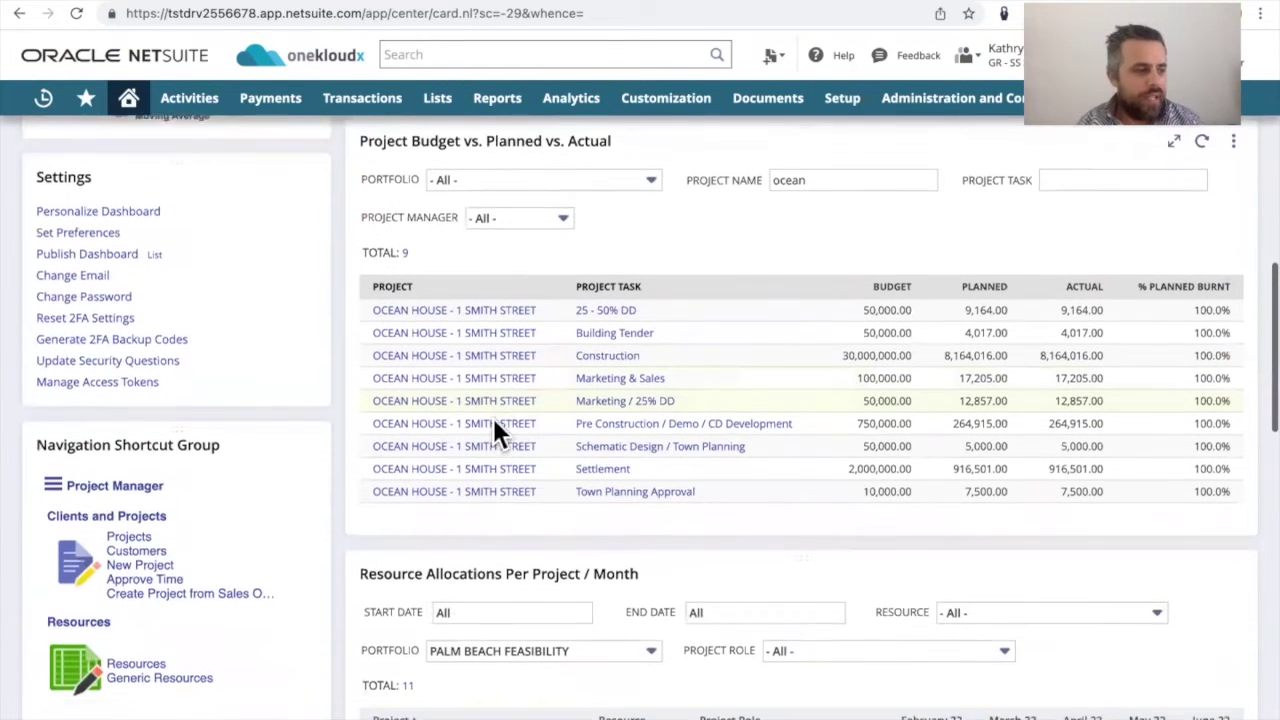
pyautogui.scroll(1, 493, 418)
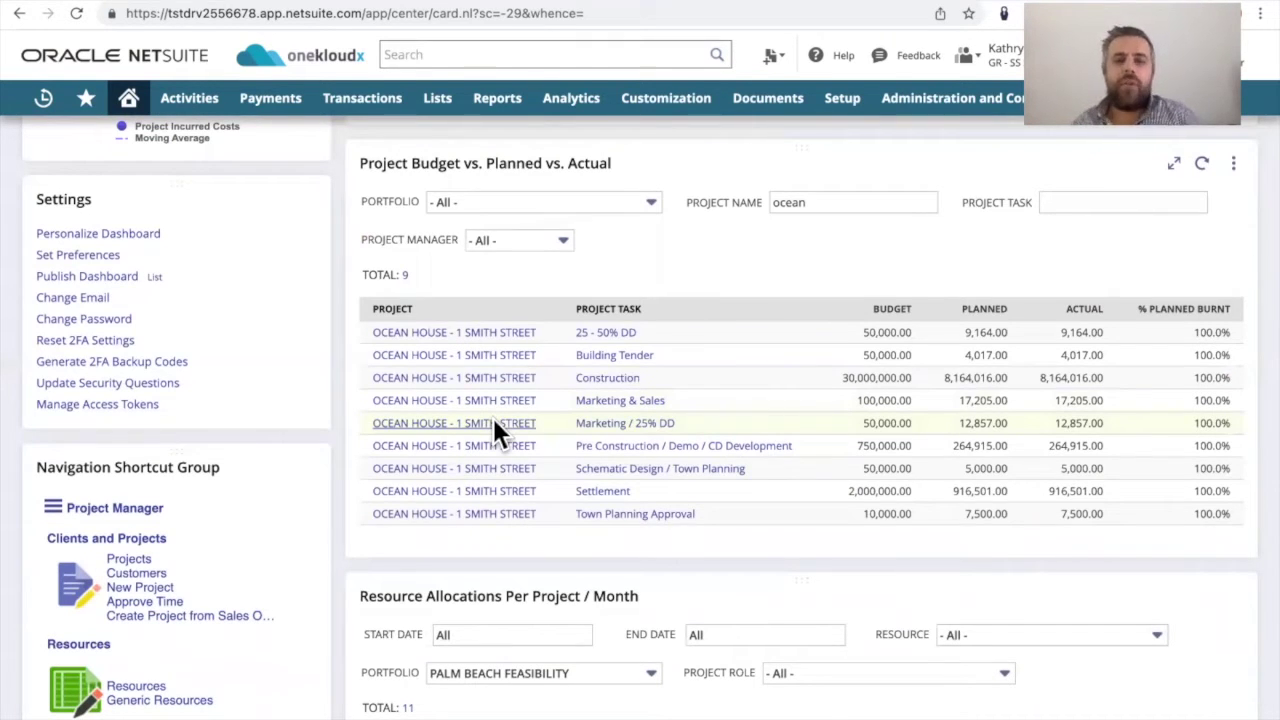
pyautogui.scroll(-1, 493, 418)
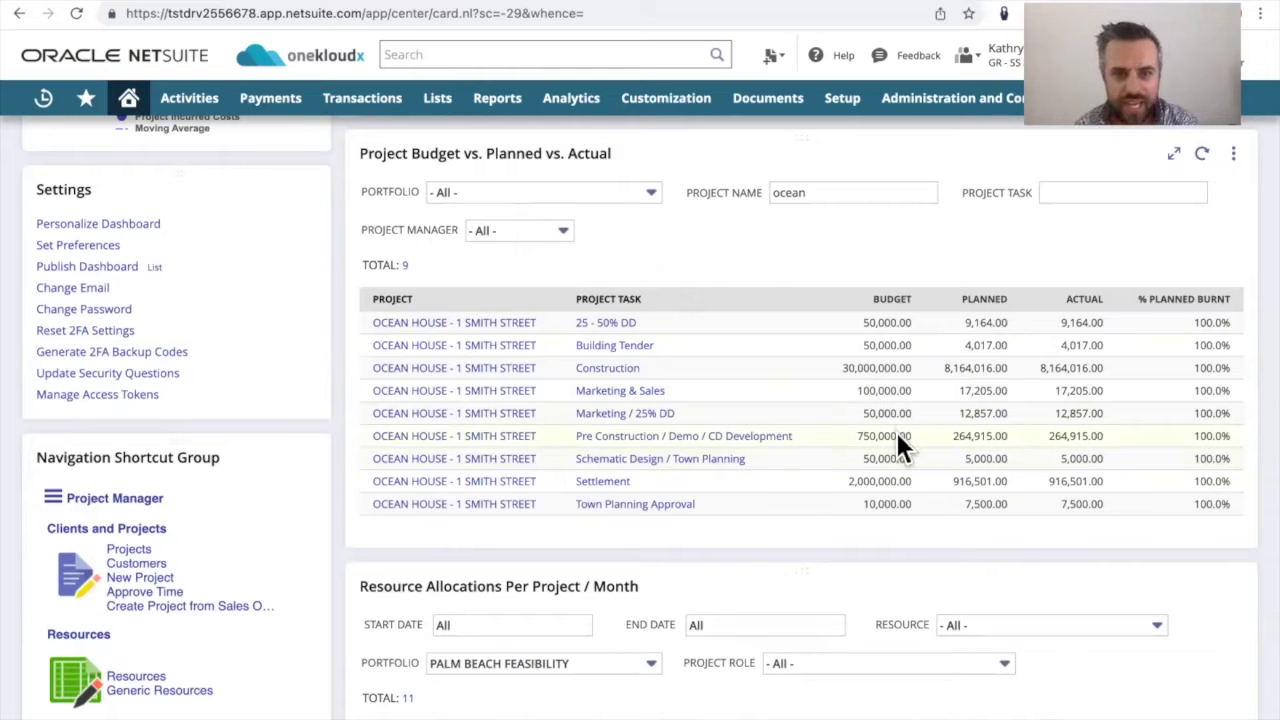
pyautogui.scroll(-5, 897, 440)
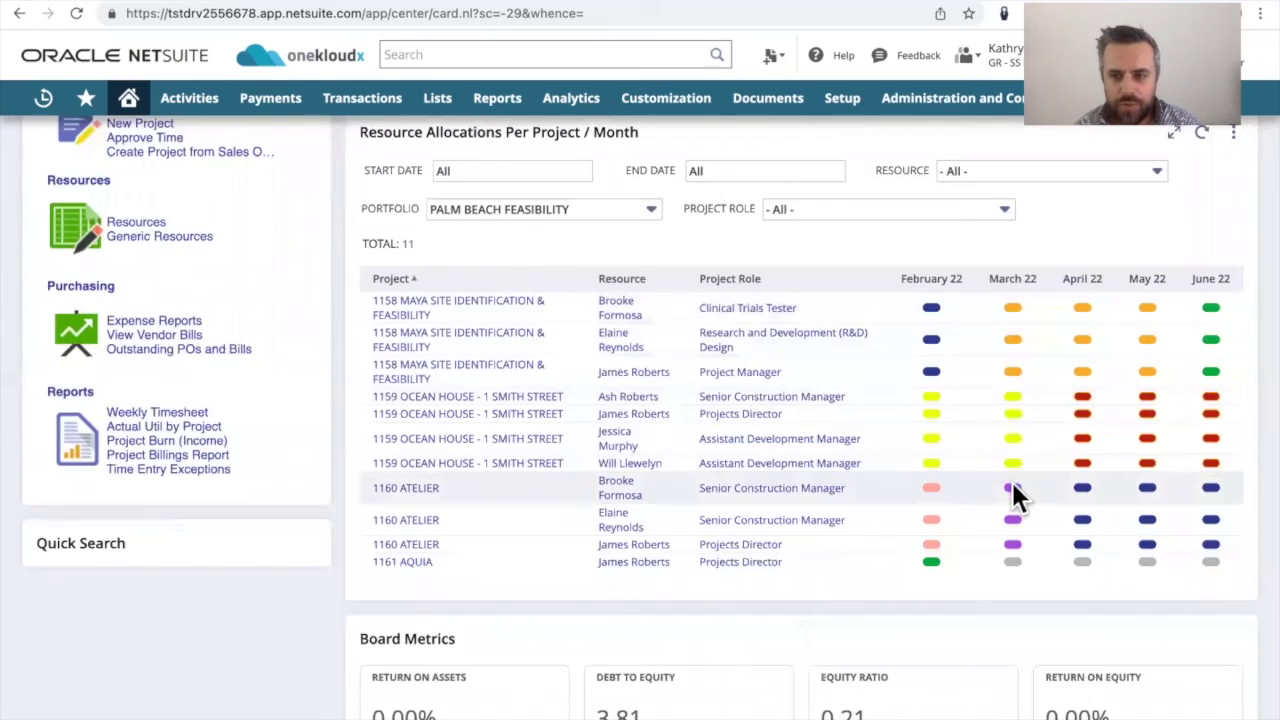
pyautogui.scroll(-5, 930, 482)
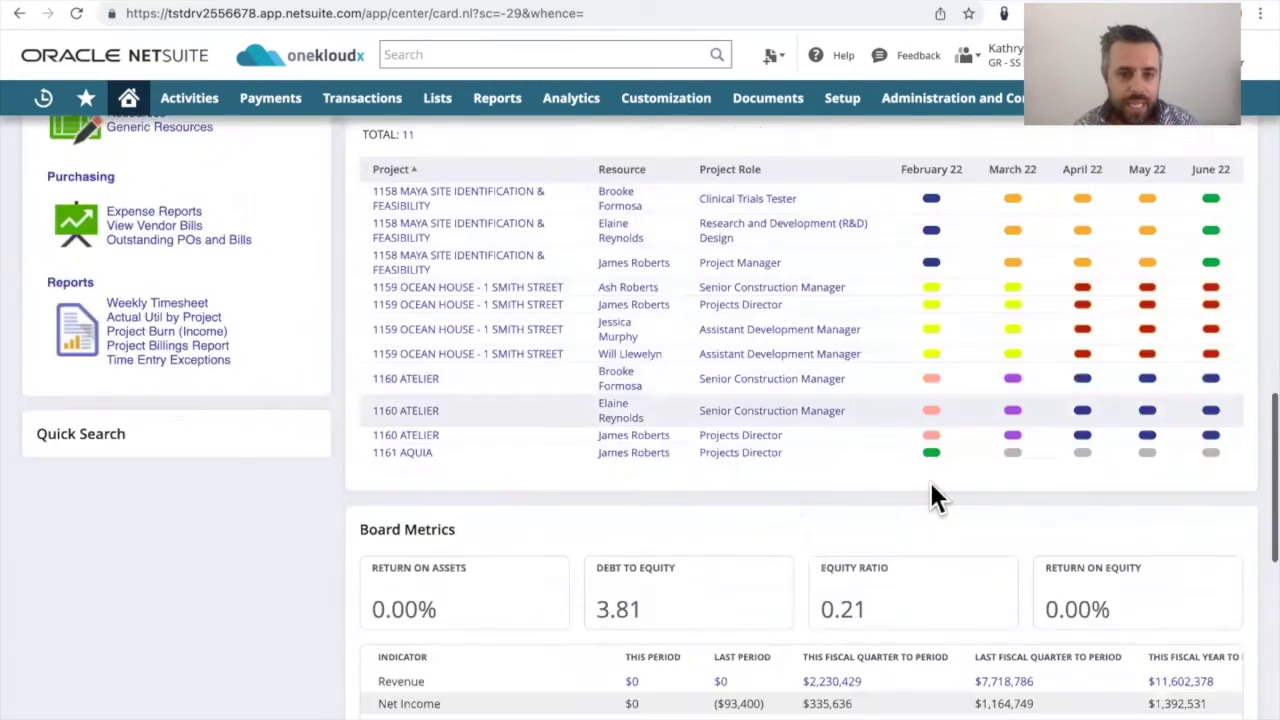
pyautogui.scroll(10, 930, 482)
pyautogui.scroll(8, 930, 482)
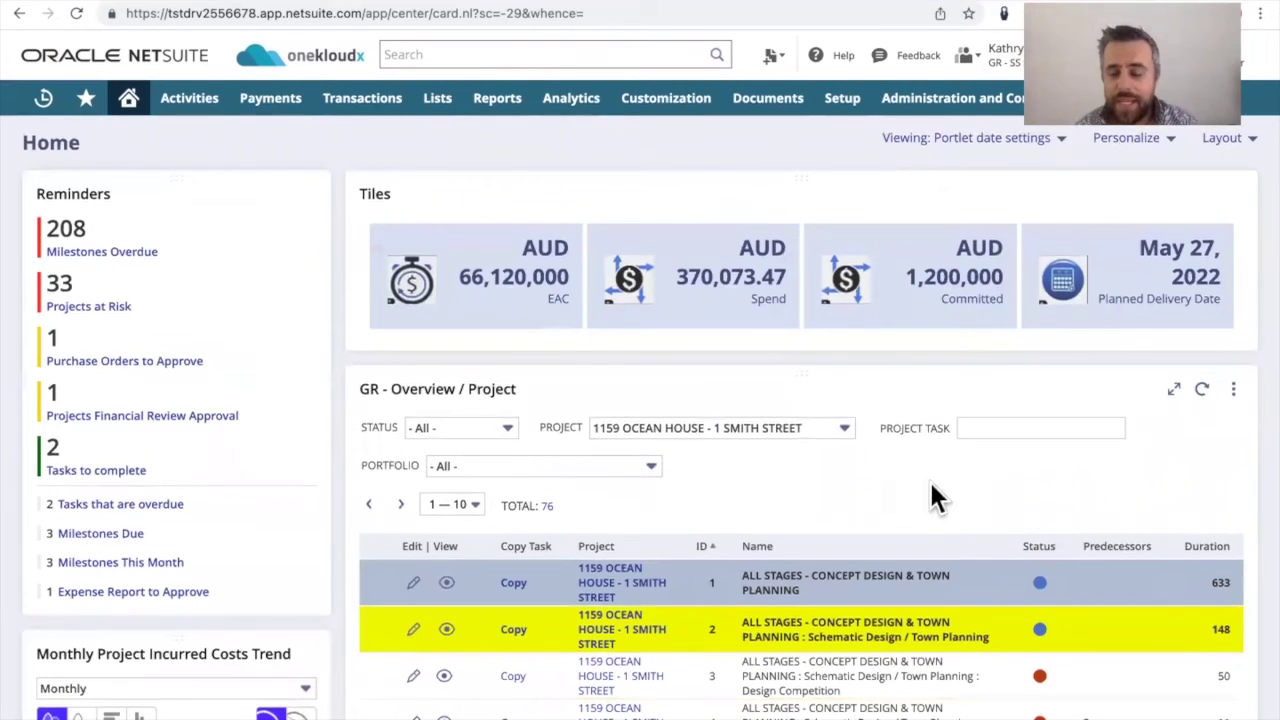
pyautogui.click(388, 248)
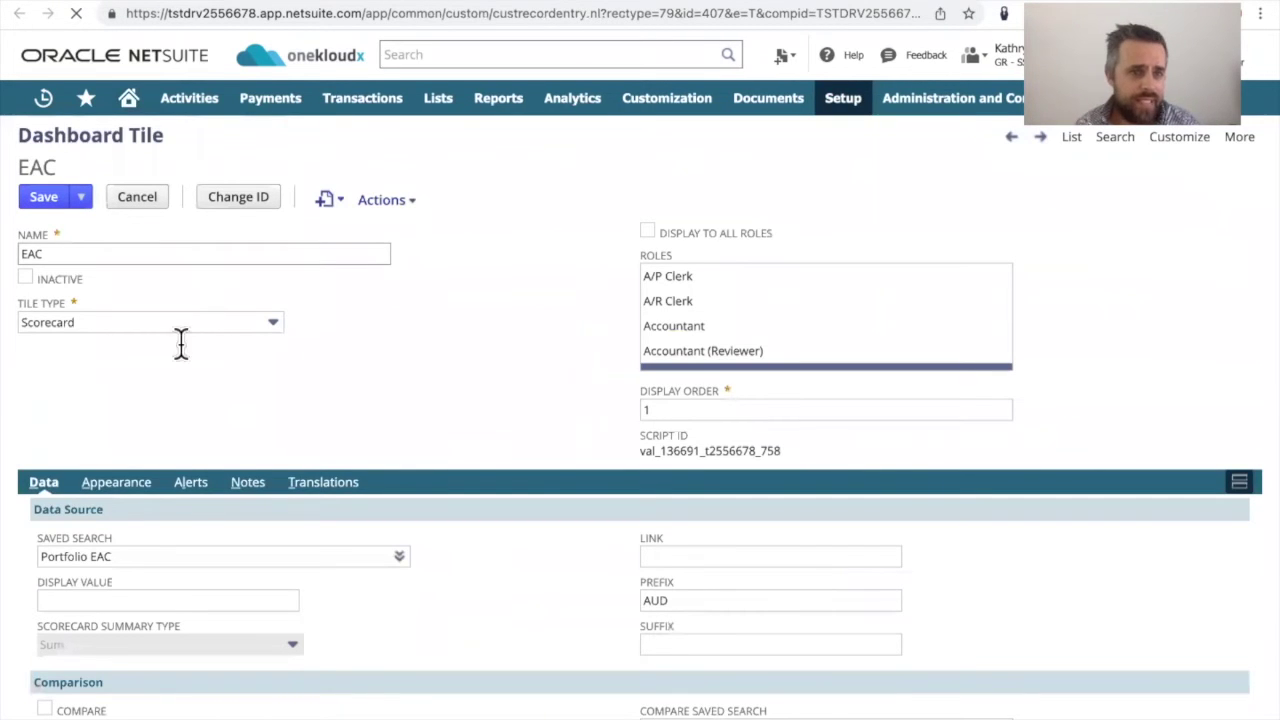
# Copy the saved search name Portfolio EAC, search it globally, and open the result in a new tab
pyautogui.scroll(-2, 155, 420)
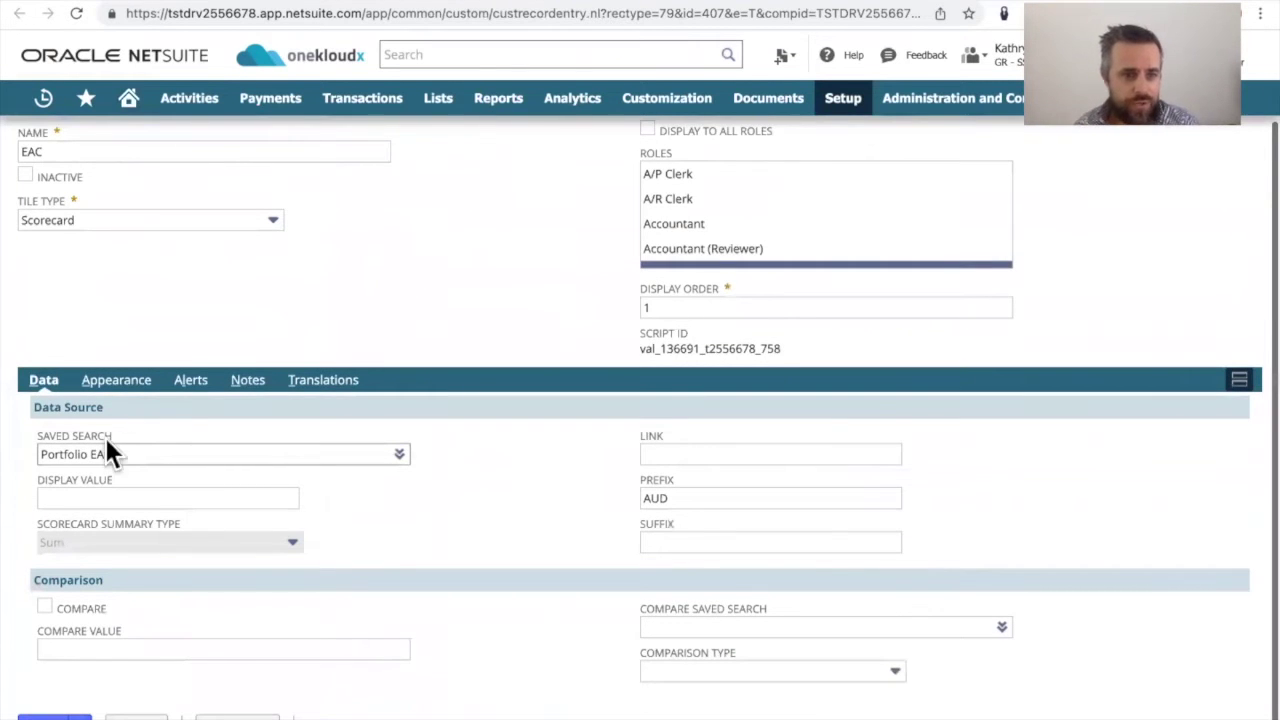
pyautogui.moveTo(96, 454); pyautogui.dragTo(14, 462)
pyautogui.hotkey('ctrl', 'c')
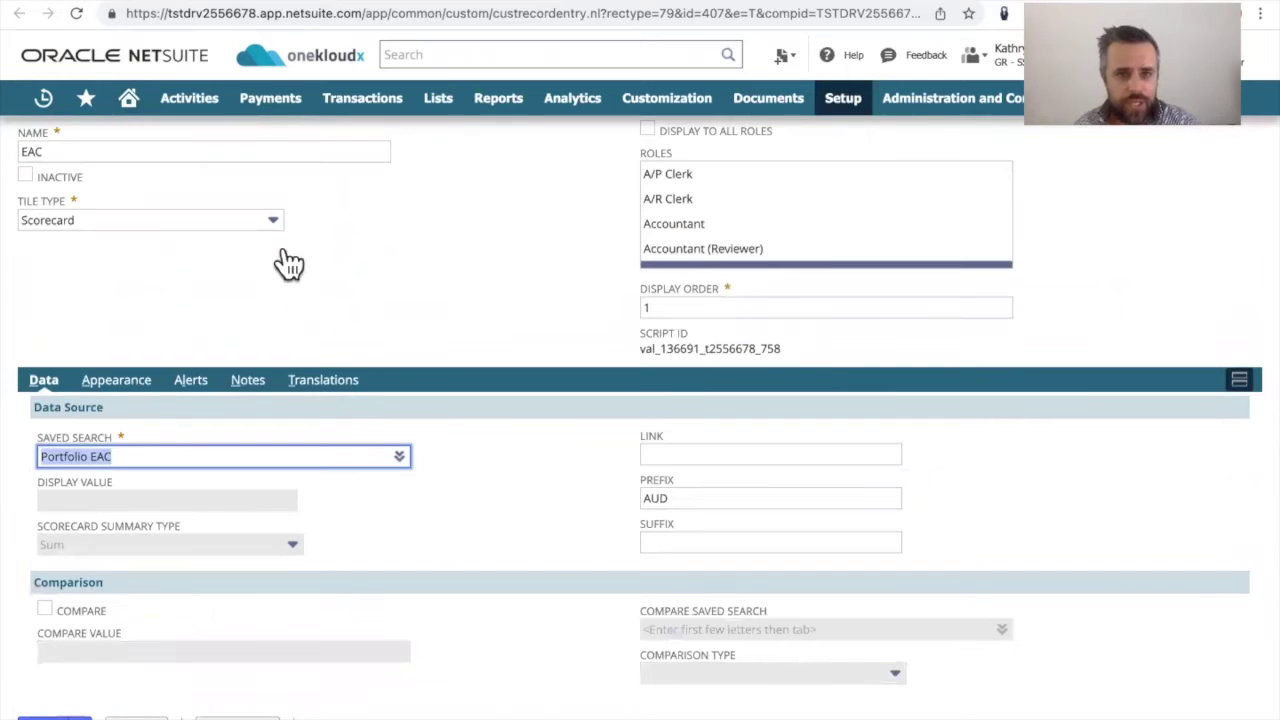
pyautogui.click(395, 52)
pyautogui.hotkey('ctrl', 'v')
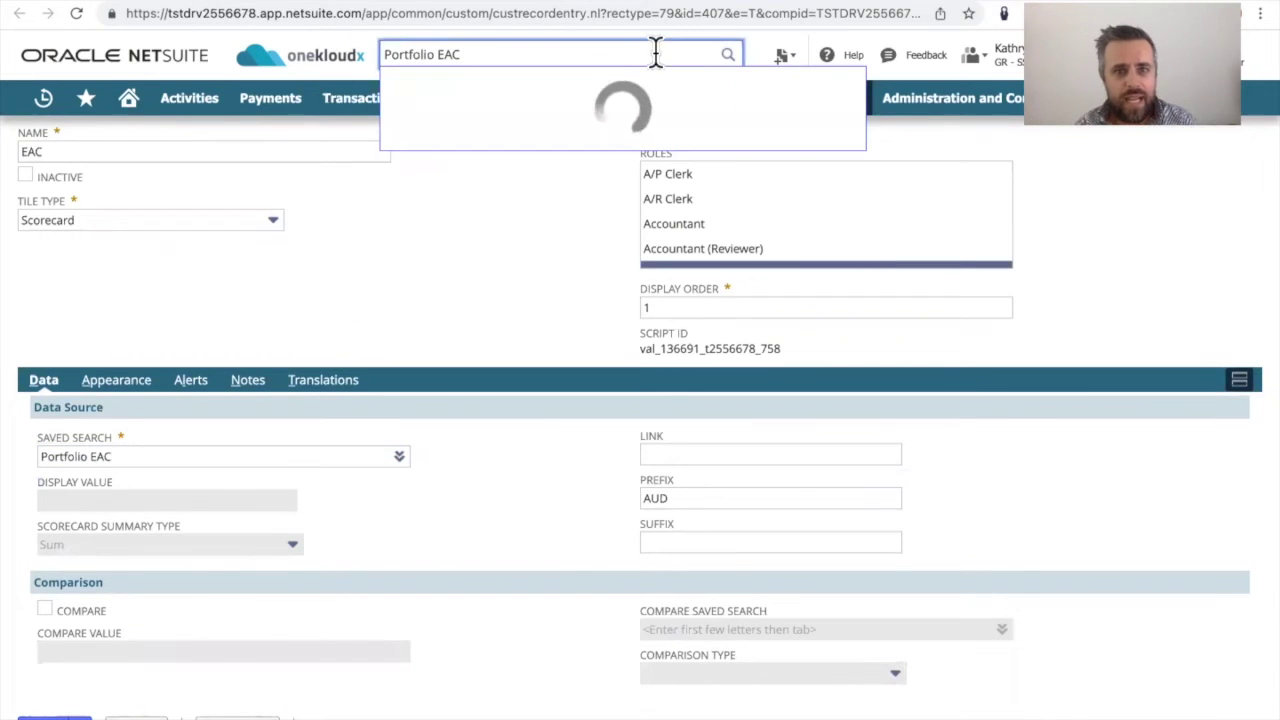
pyautogui.rightClick(578, 84)
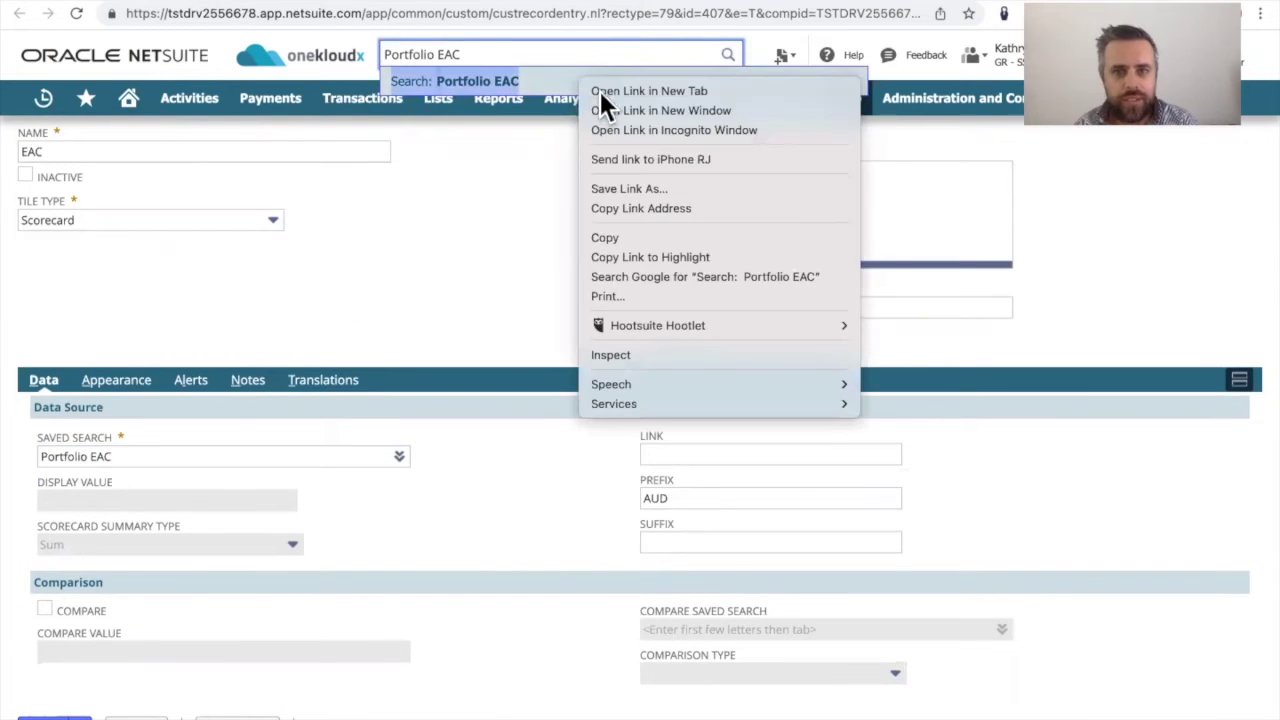
pyautogui.click(600, 91)
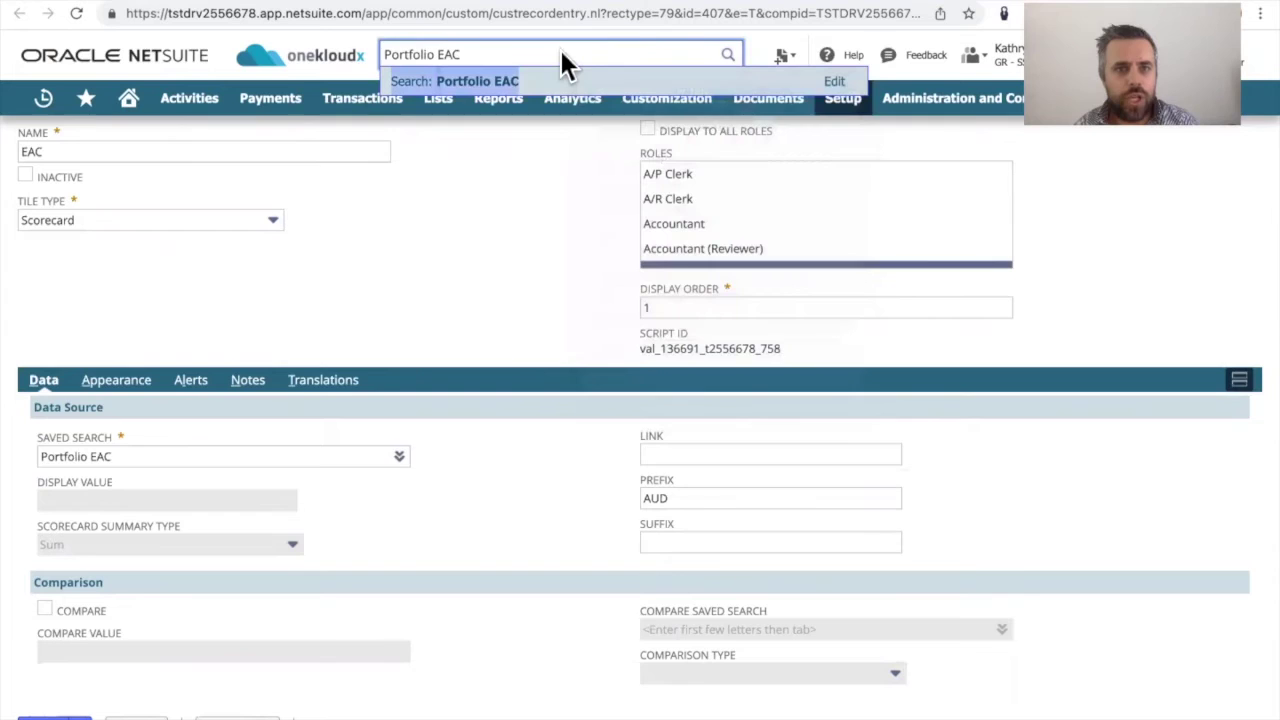
# Open the Portfolio EAC saved search for editing and review its result columns and sorting
pyautogui.click(462, 5)
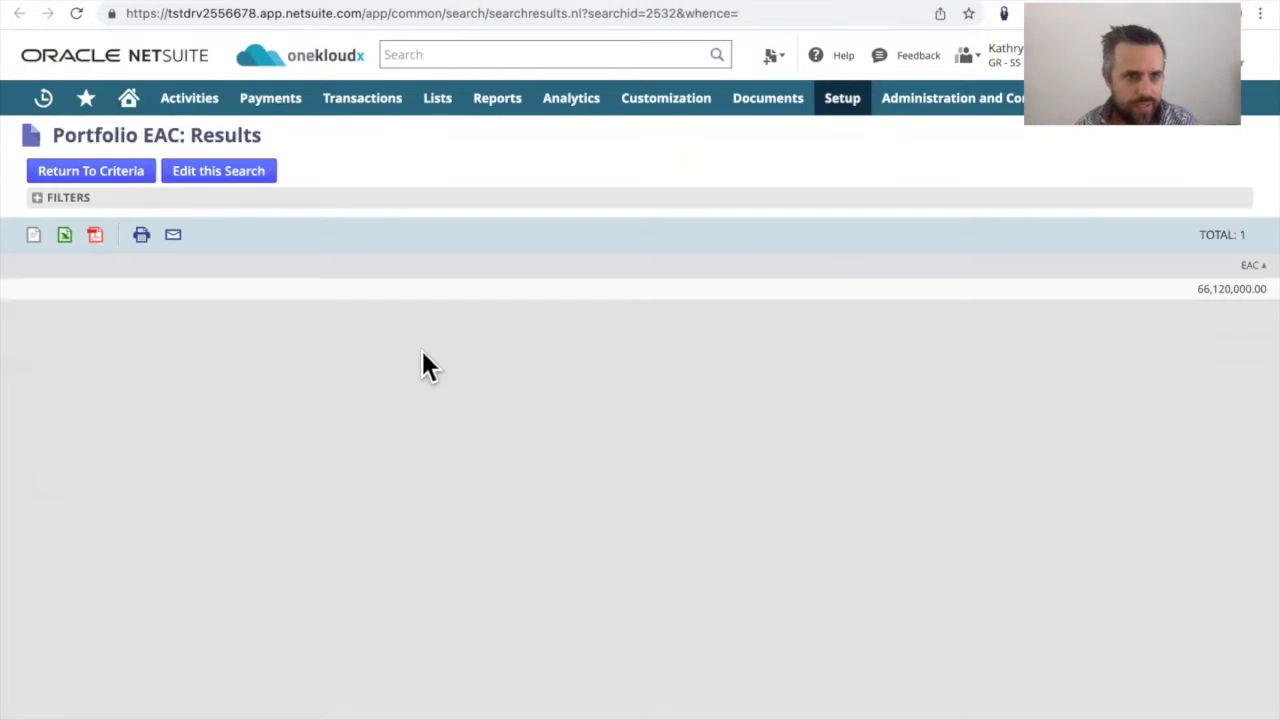
pyautogui.click(190, 182)
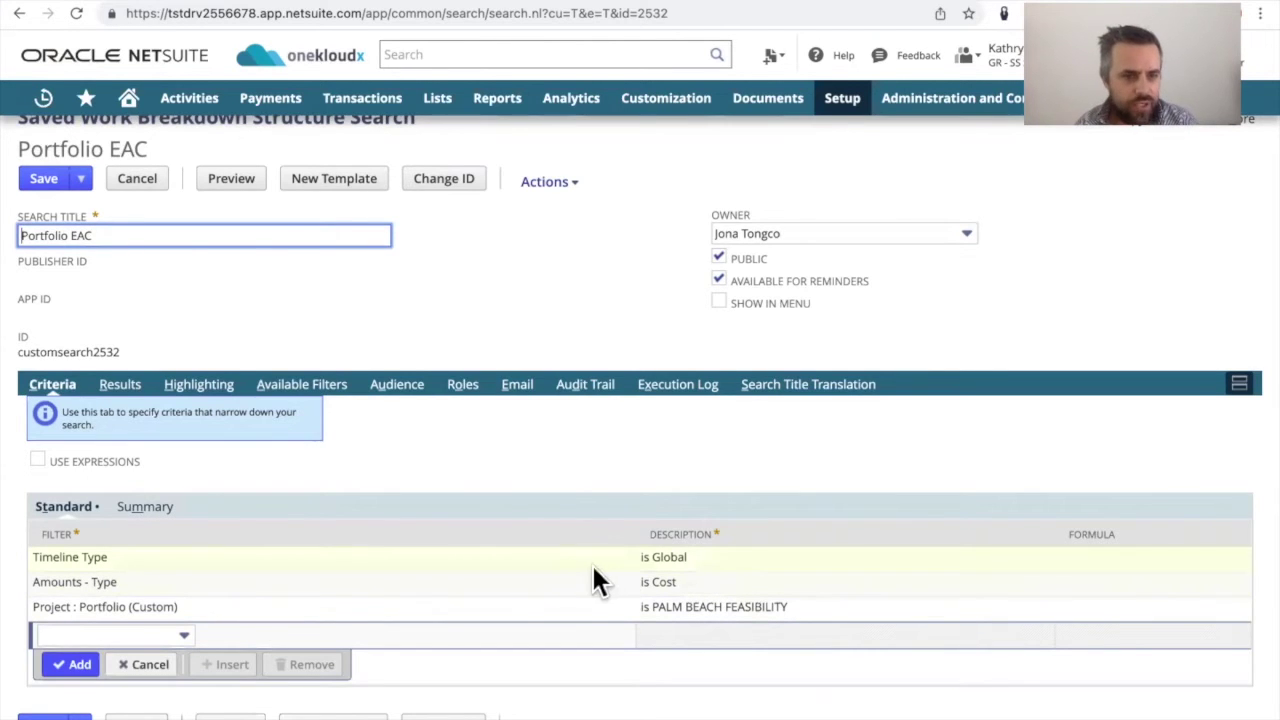
pyautogui.click(116, 390)
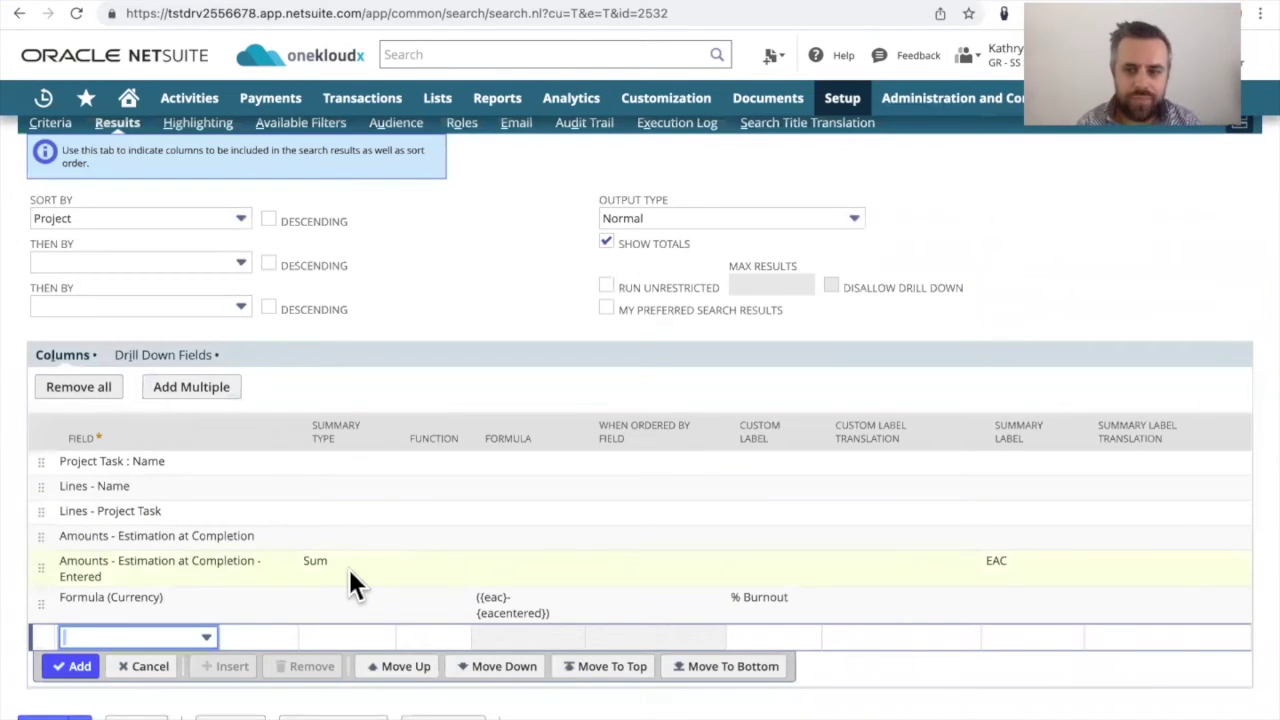
# Show the EAC tile's appearance: tile colour #DAE5F2, font colour #405980, Budget icon
pyautogui.scroll(3, 292, 477)
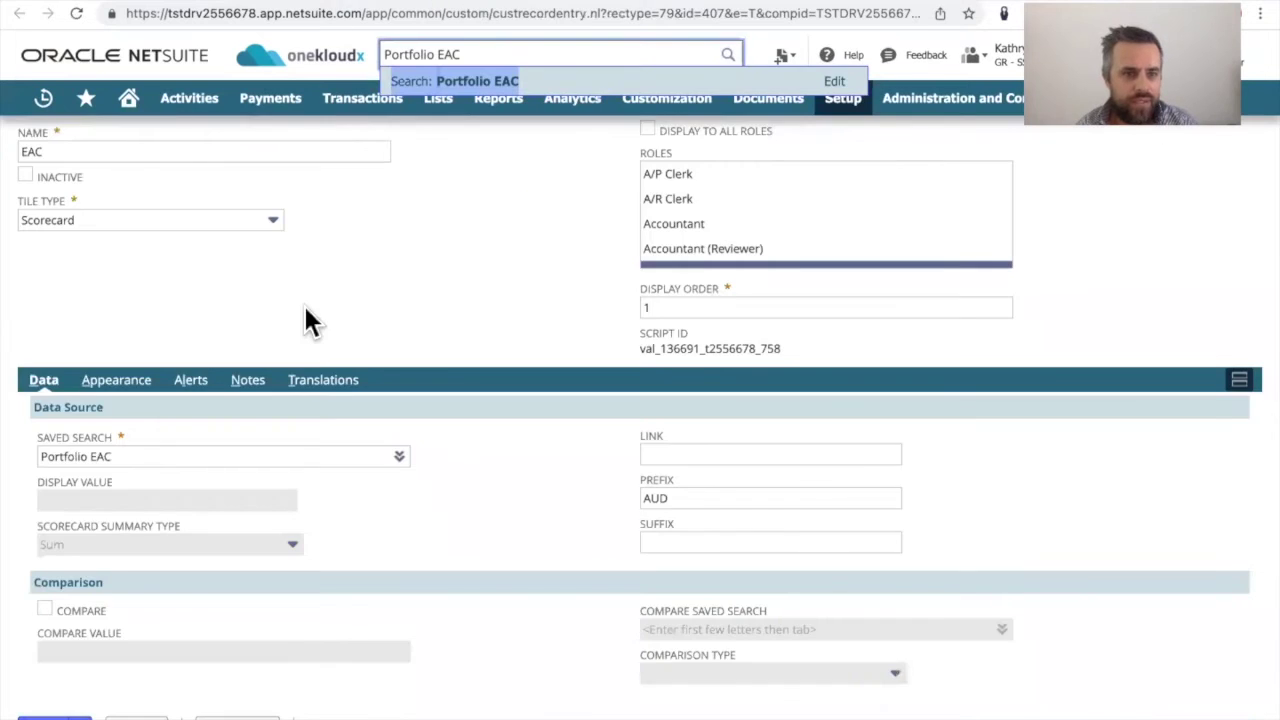
pyautogui.scroll(1, 101, 461)
pyautogui.scroll(1, 103, 465)
pyautogui.click(100, 484)
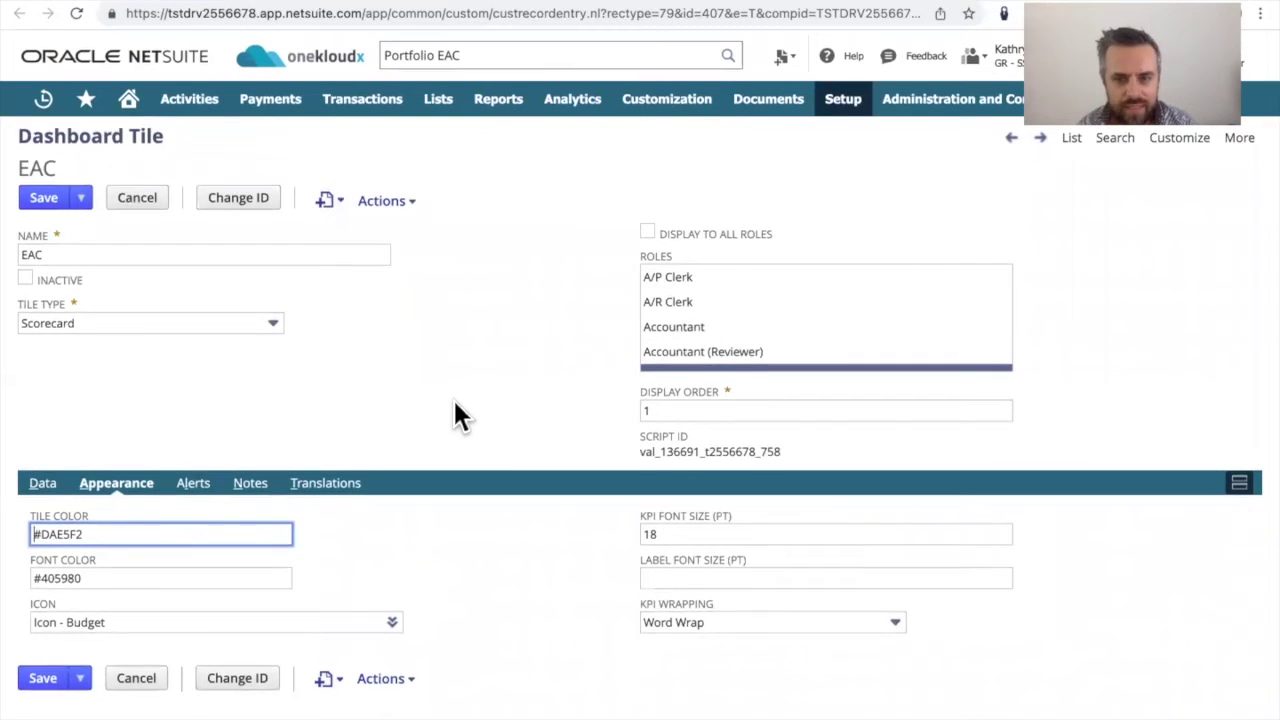
# Leave the EAC tile record for the Home dashboard showing EAC AUD 66,120,000
pyautogui.scroll(-1, 455, 415)
pyautogui.scroll(-1, 455, 415)
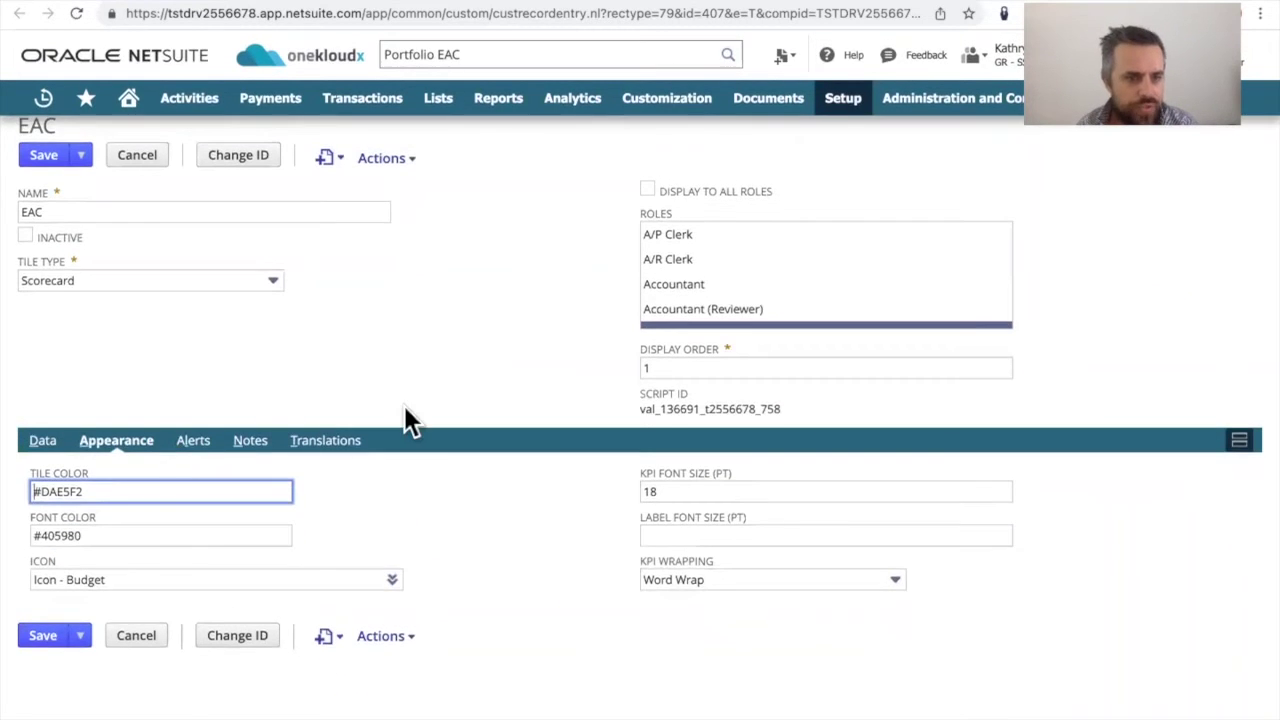
pyautogui.scroll(1, 409, 420)
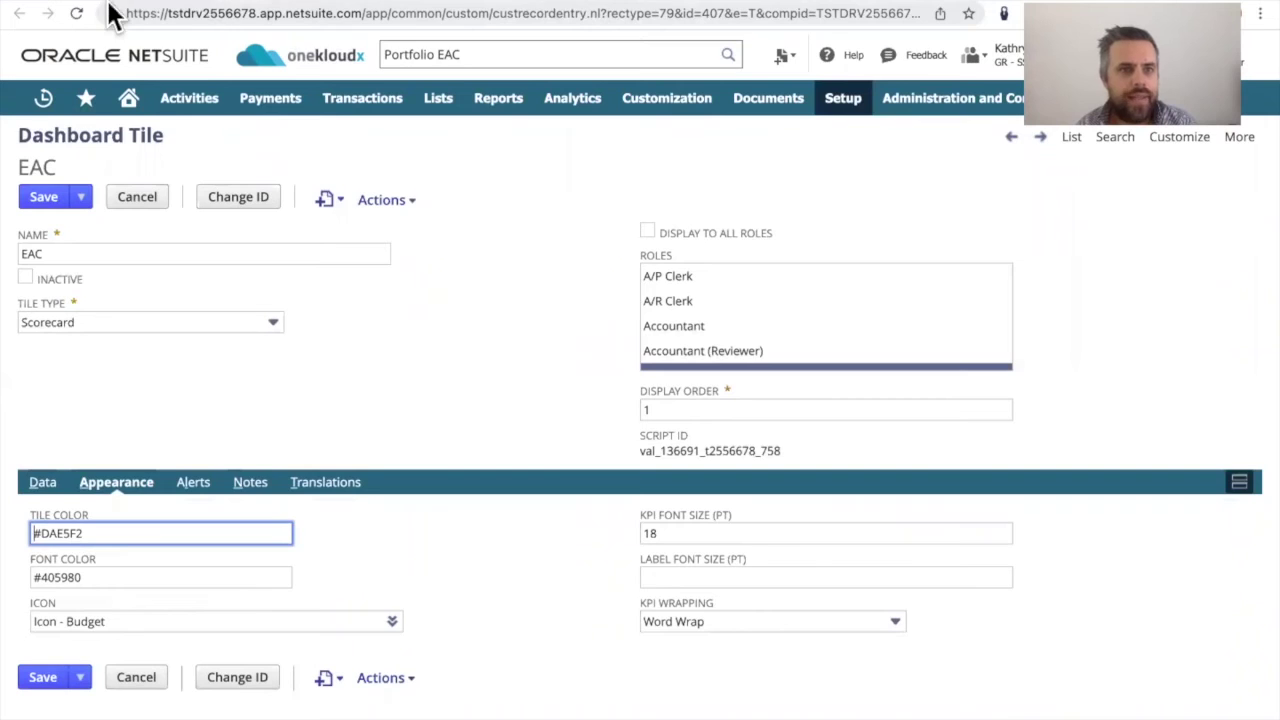
pyautogui.click(107, 3)
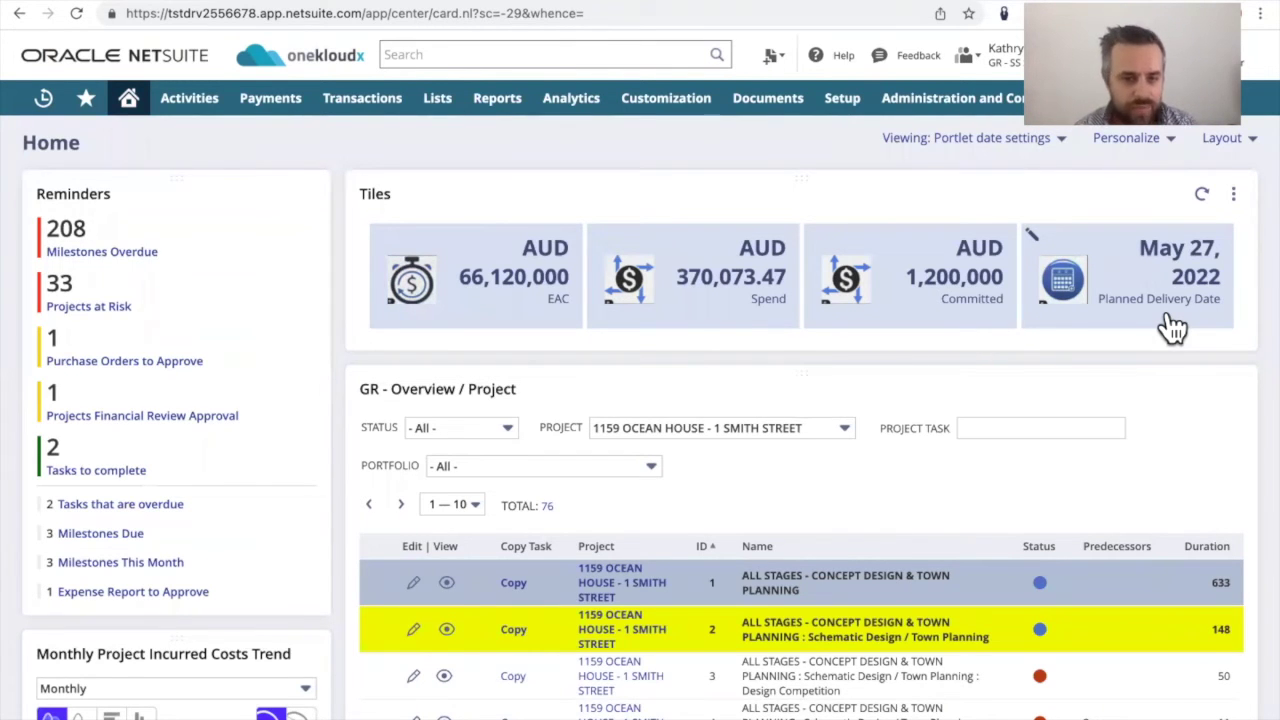
# Scroll through the dashboard to inspect the GR - Overview / Project task list of 76 tasks
pyautogui.scroll(-2, 700, 457)
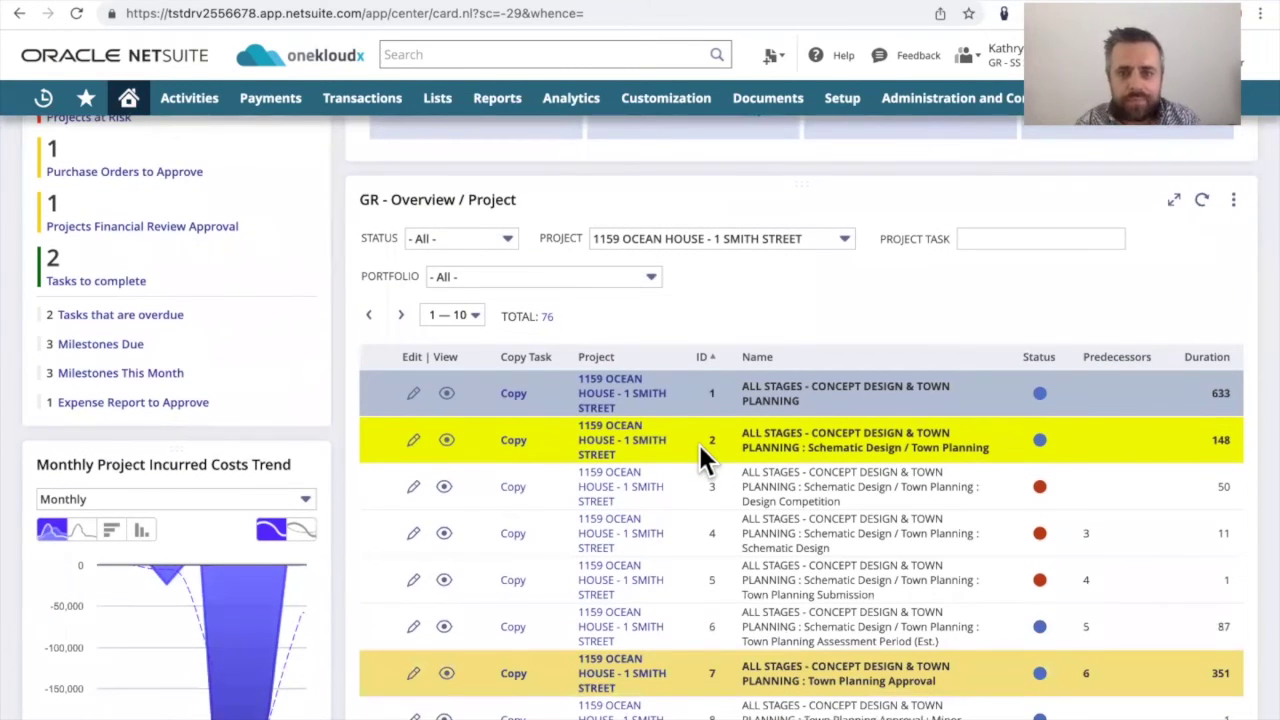
pyautogui.scroll(1, 699, 452)
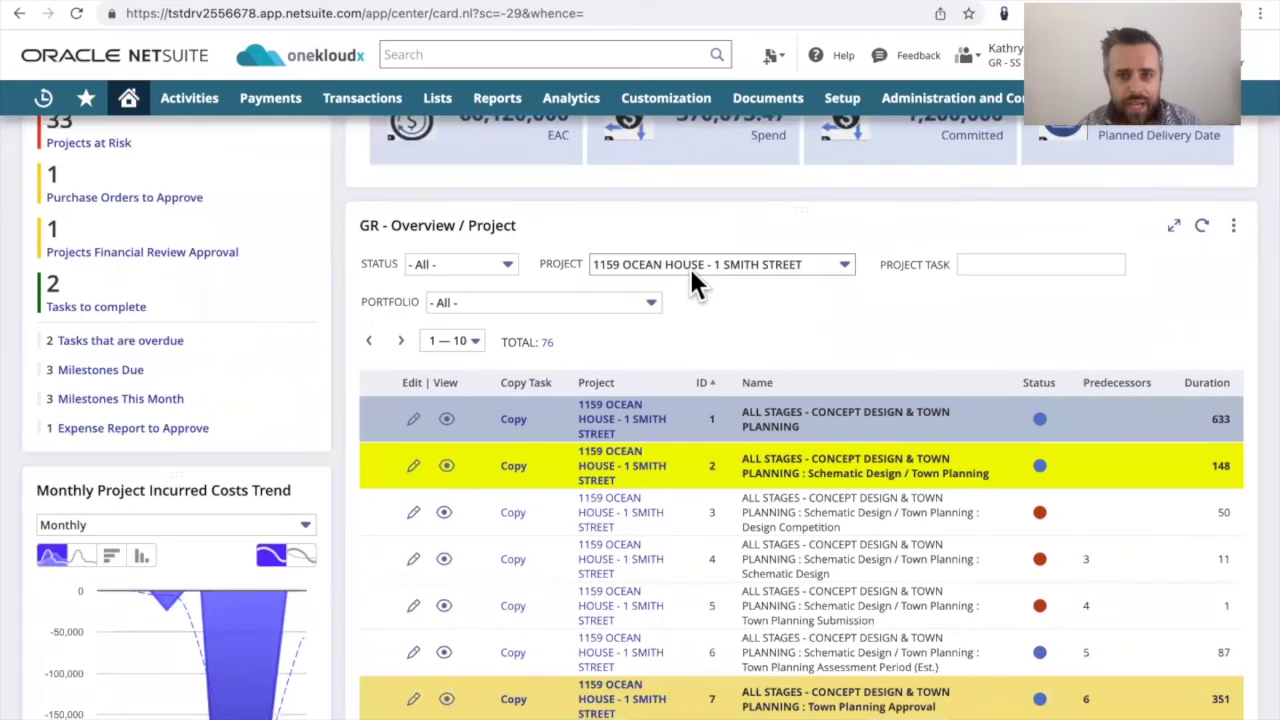
pyautogui.scroll(-1, 700, 390)
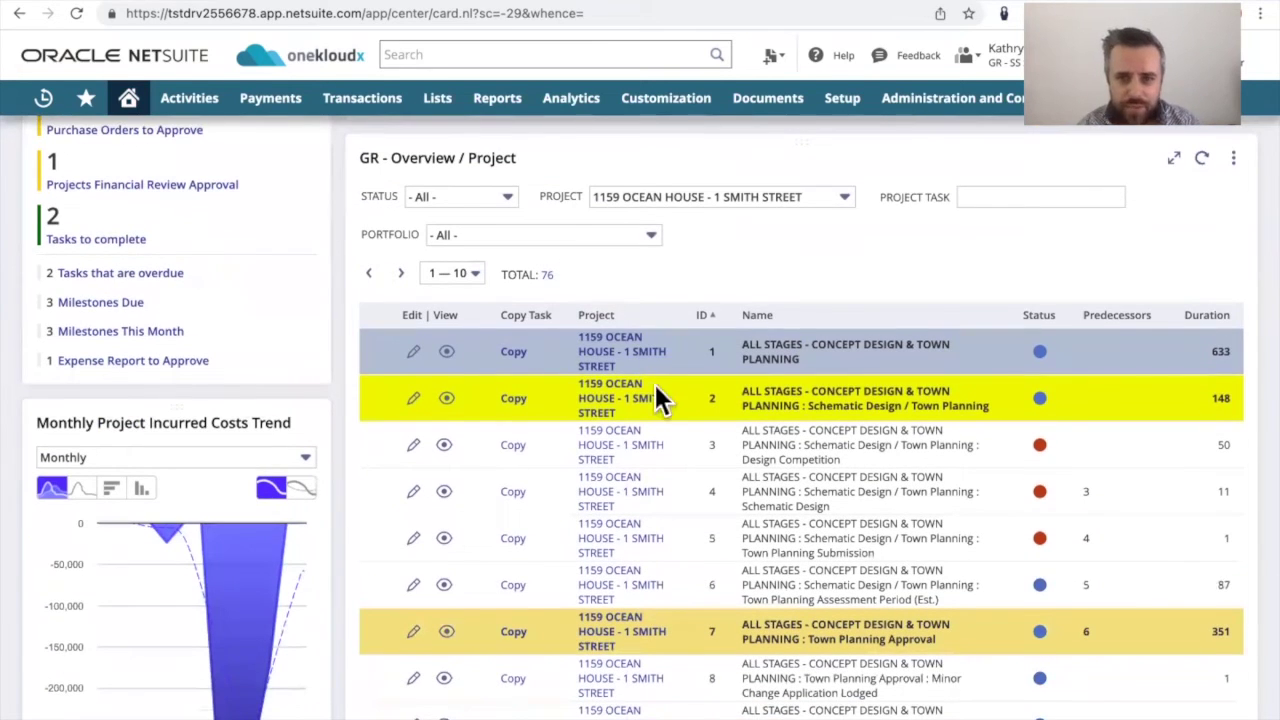
pyautogui.scroll(-1, 674, 400)
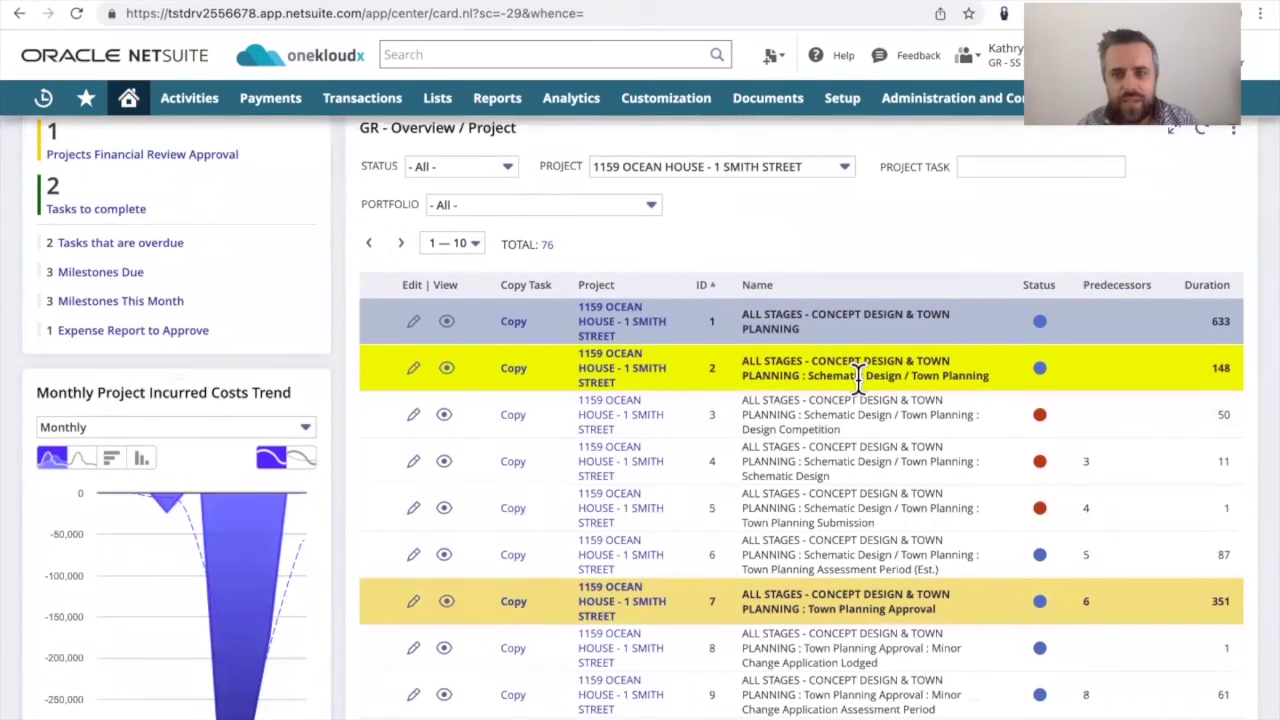
pyautogui.scroll(-1, 858, 378)
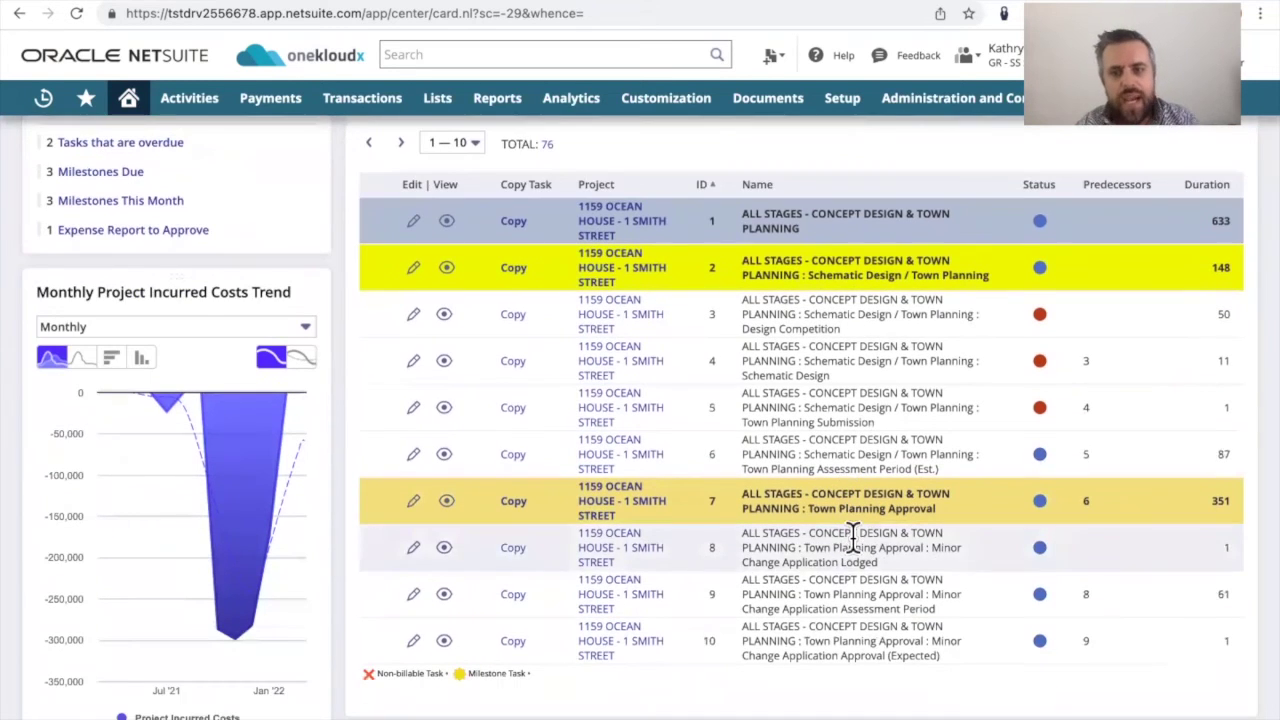
pyautogui.scroll(-3, 849, 530)
pyautogui.scroll(1, 853, 538)
pyautogui.scroll(4, 853, 538)
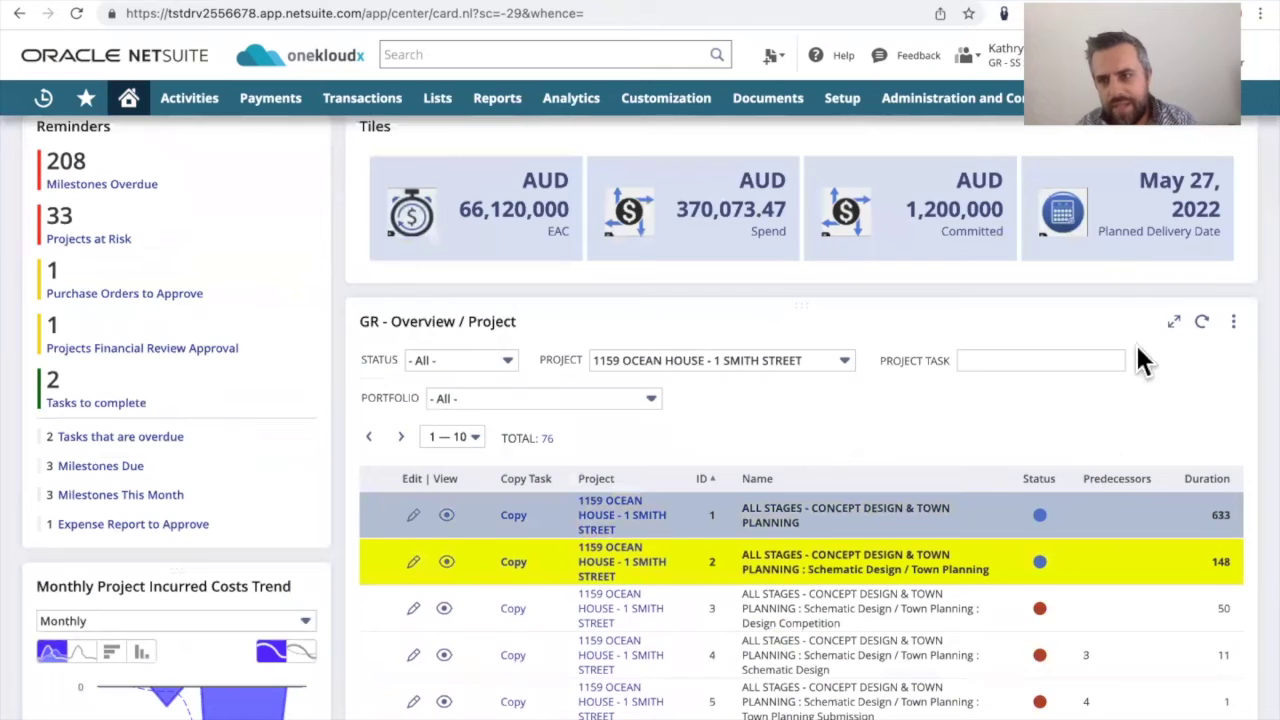
# Maximize the GR - Overview / Project task list, review it, then restore it to dashboard size
pyautogui.click(1175, 323)
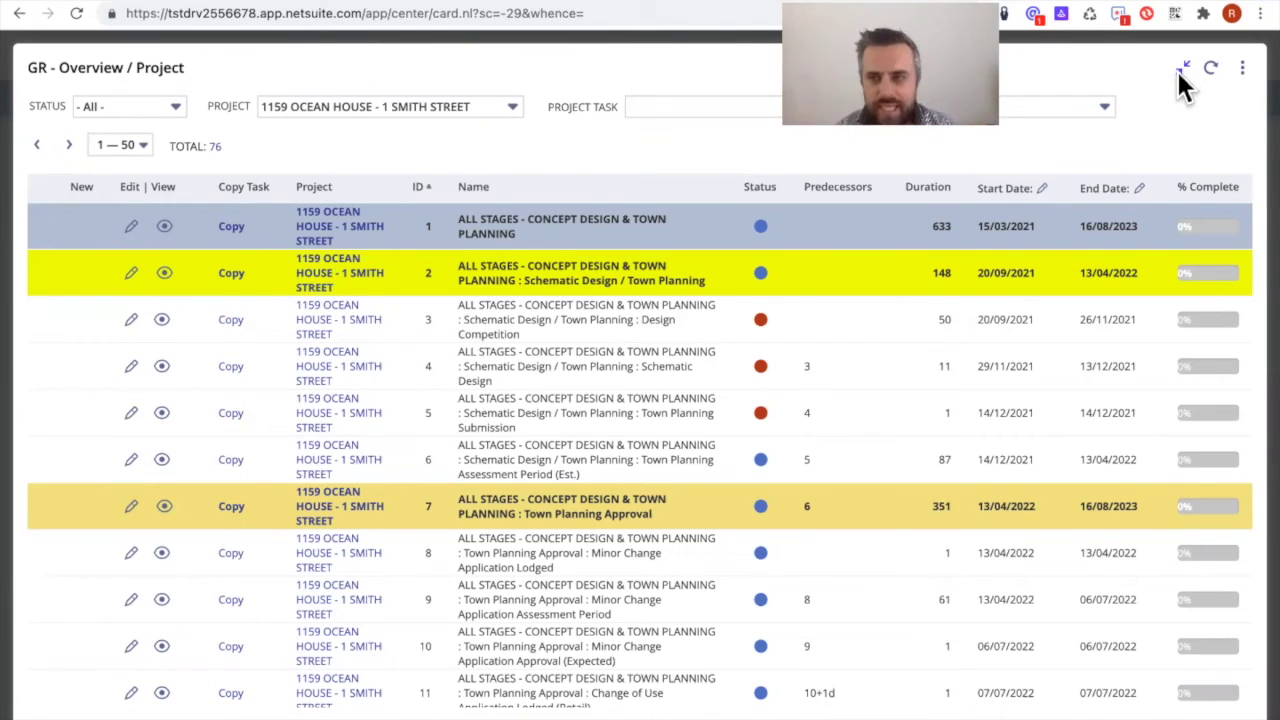
pyautogui.scroll(-15, 715, 600)
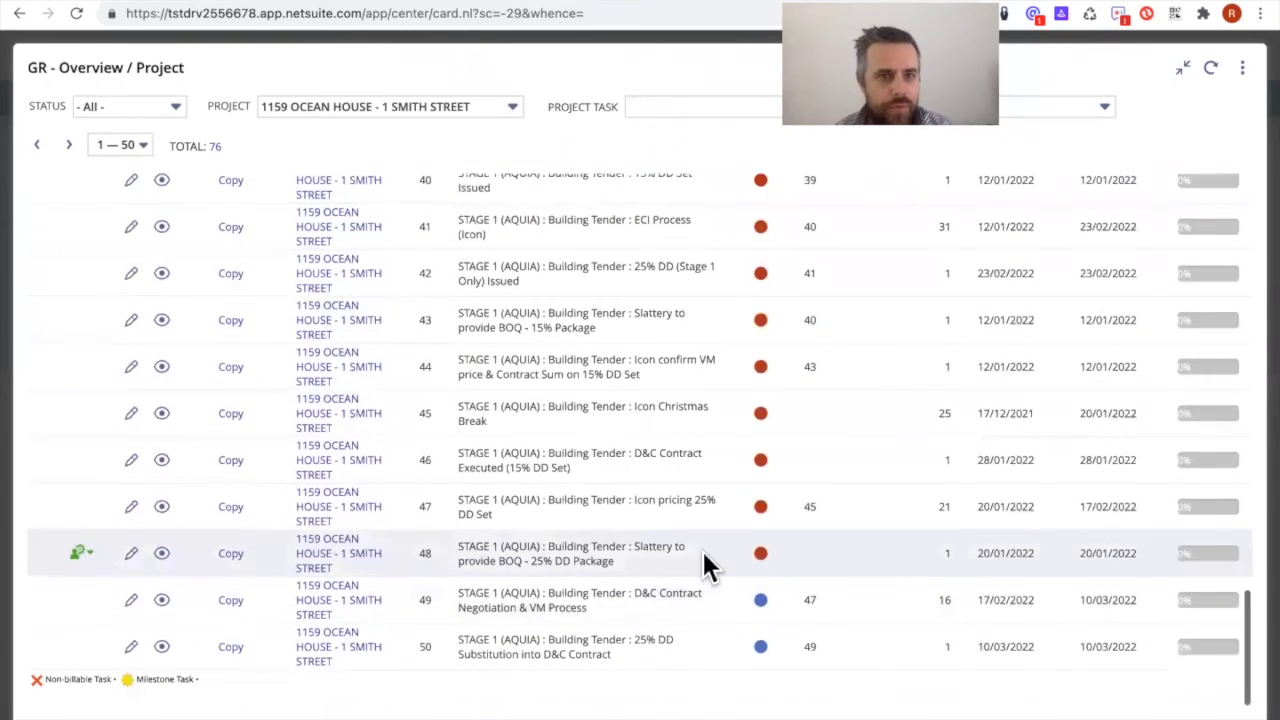
pyautogui.scroll(15, 705, 560)
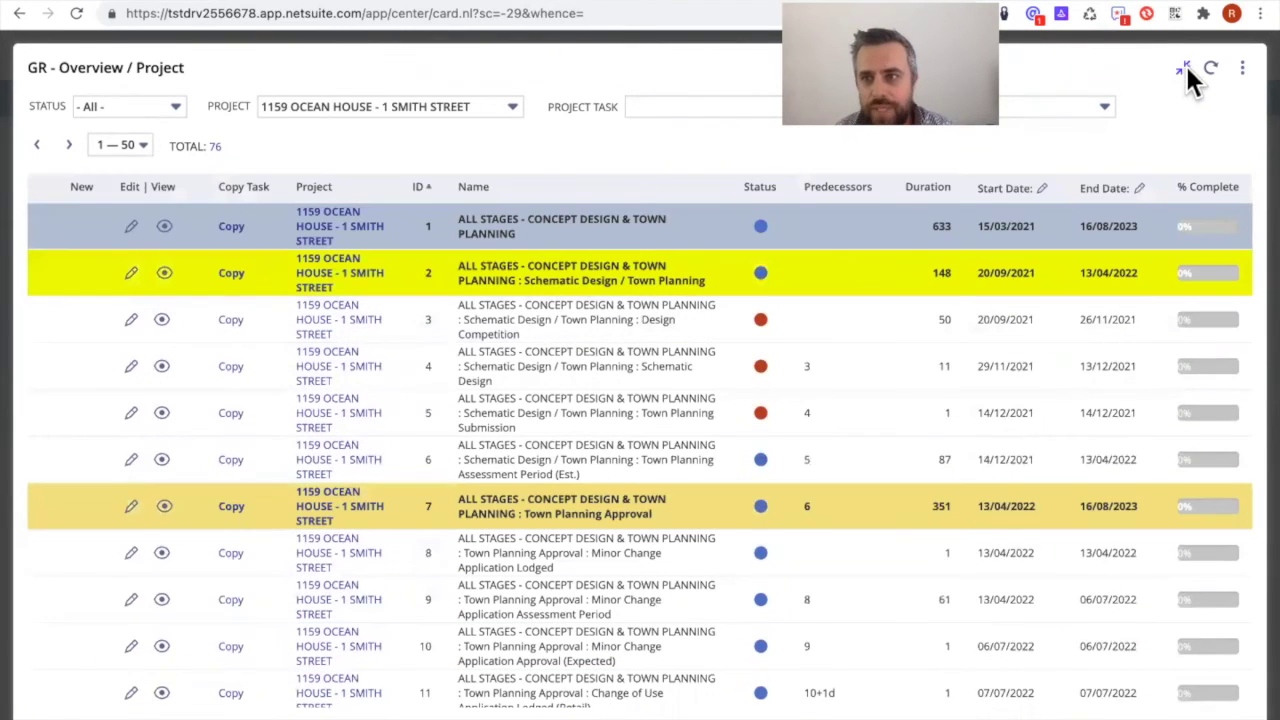
pyautogui.click(1185, 70)
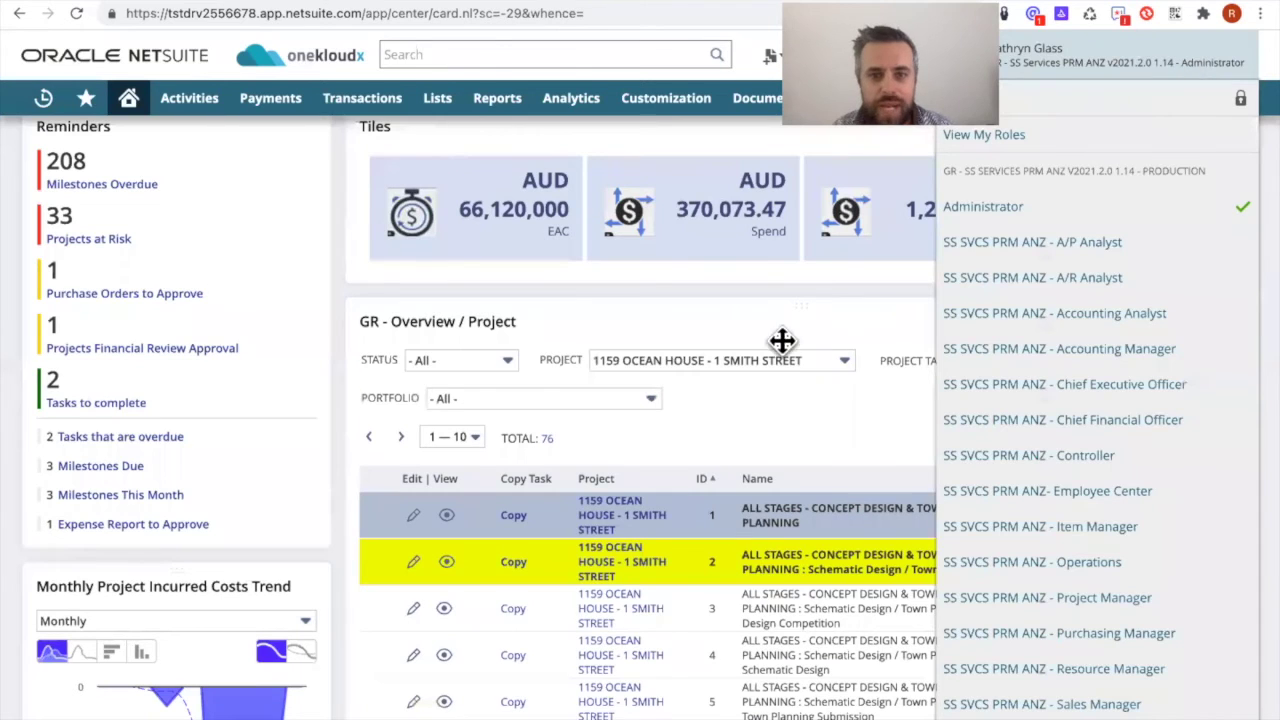
pyautogui.scroll(-7, 672, 350)
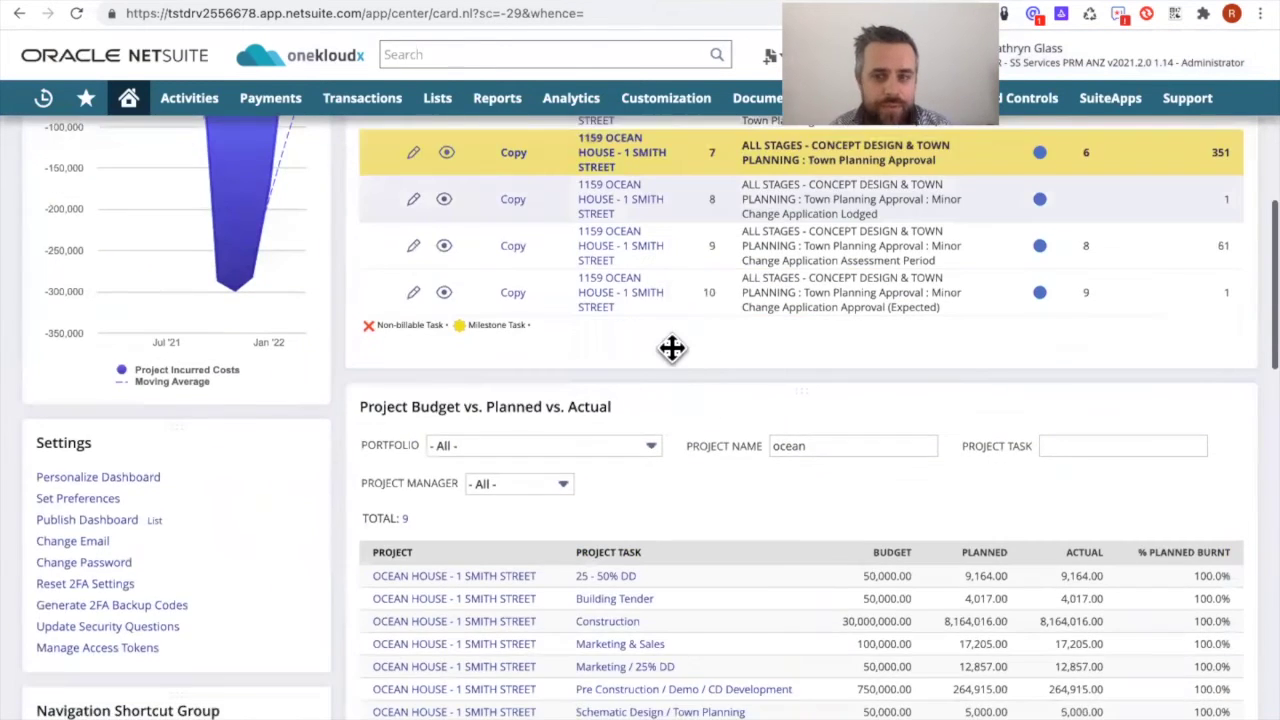
pyautogui.scroll(-1, 938, 347)
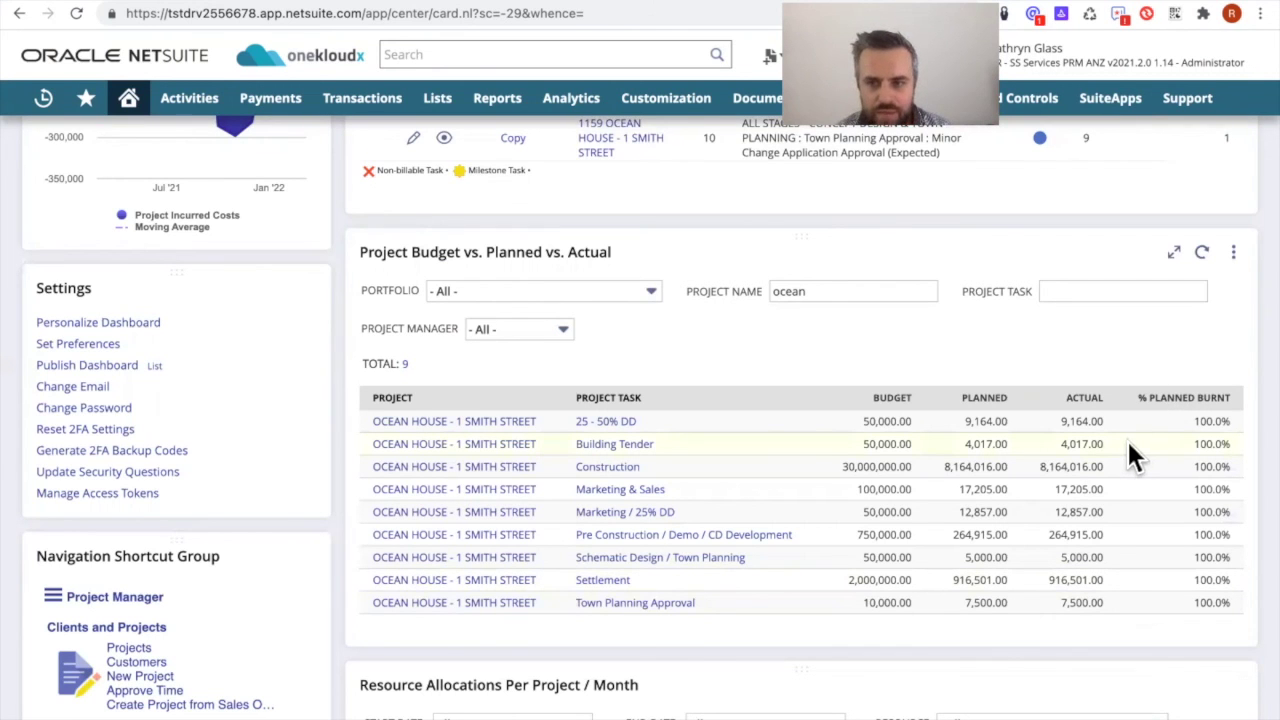
pyautogui.scroll(-5, 1085, 442)
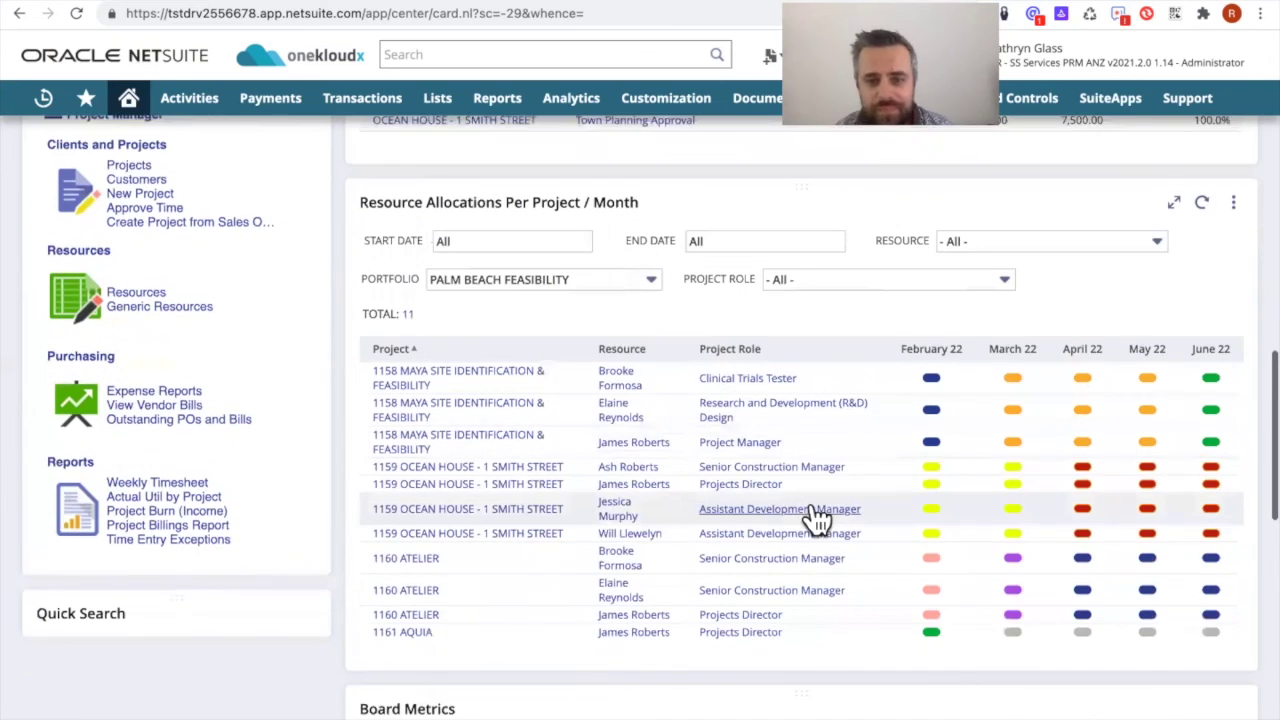
pyautogui.scroll(-3, 818, 518)
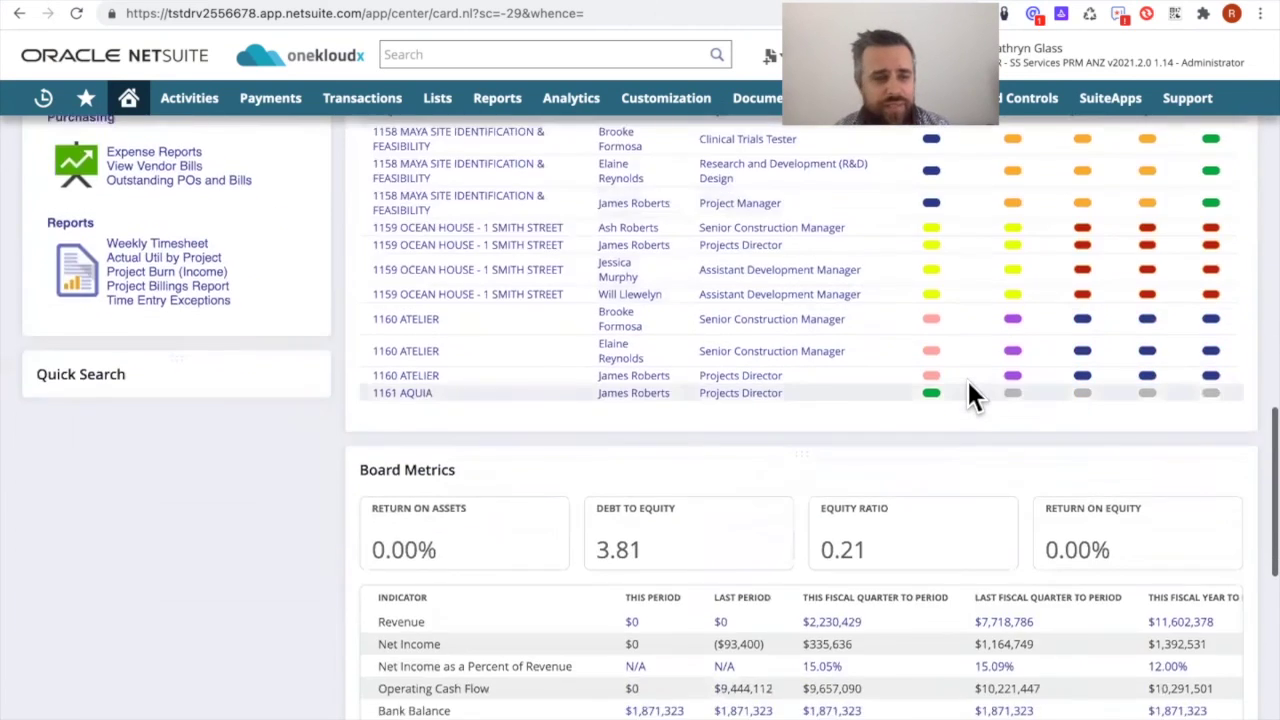
pyautogui.scroll(10, 966, 377)
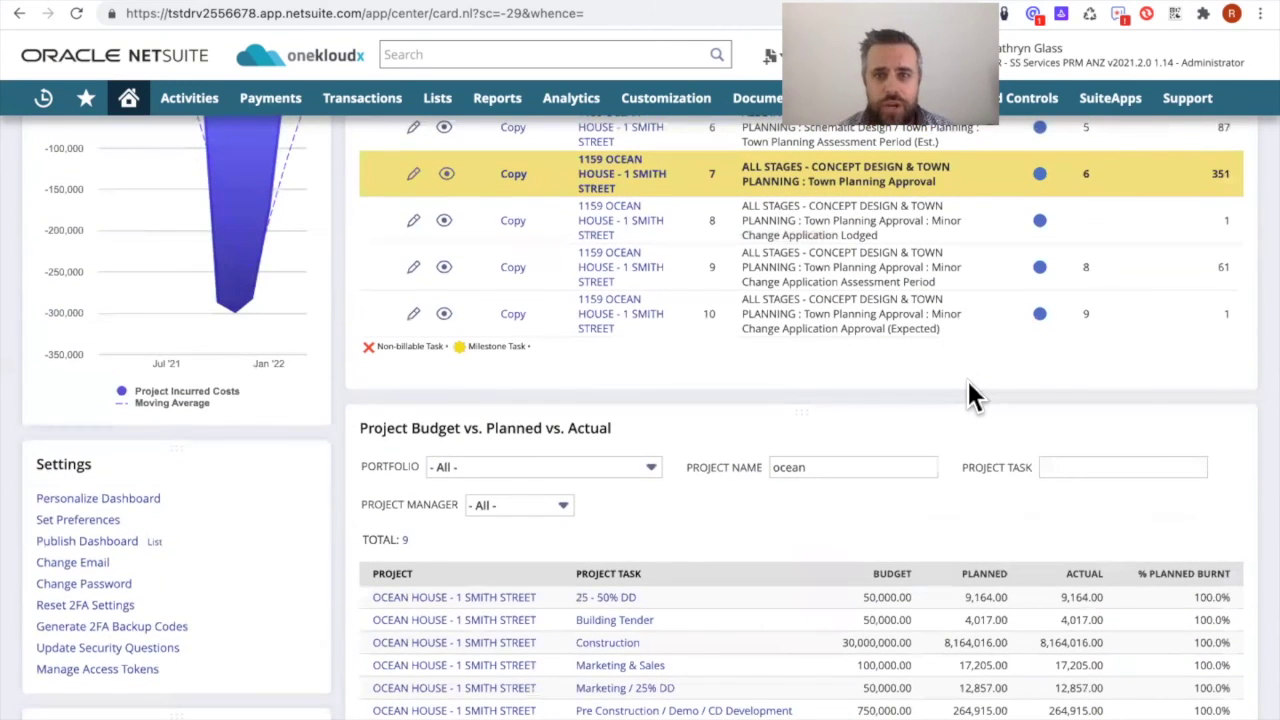